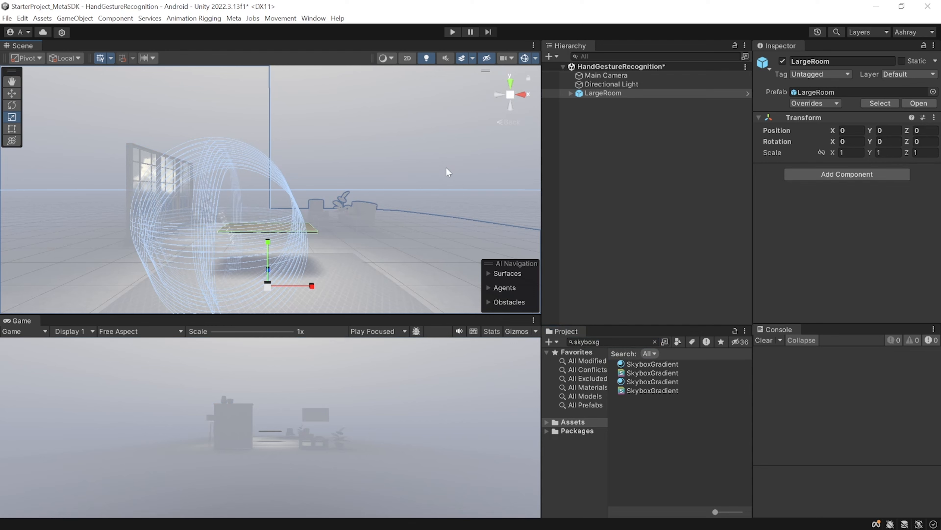
Deactivate the ExamplesMenu object inside the LargeRoom prefab
left_click(570, 92)
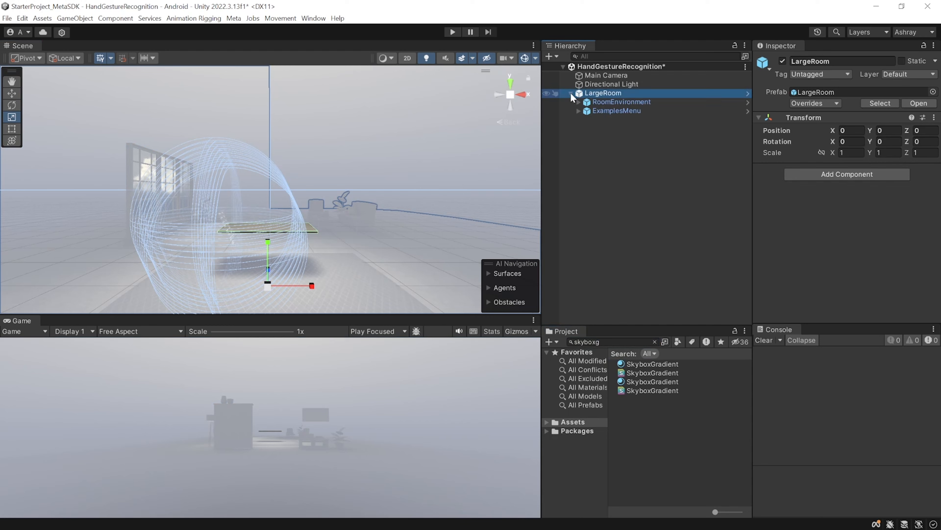
left_click(613, 112)
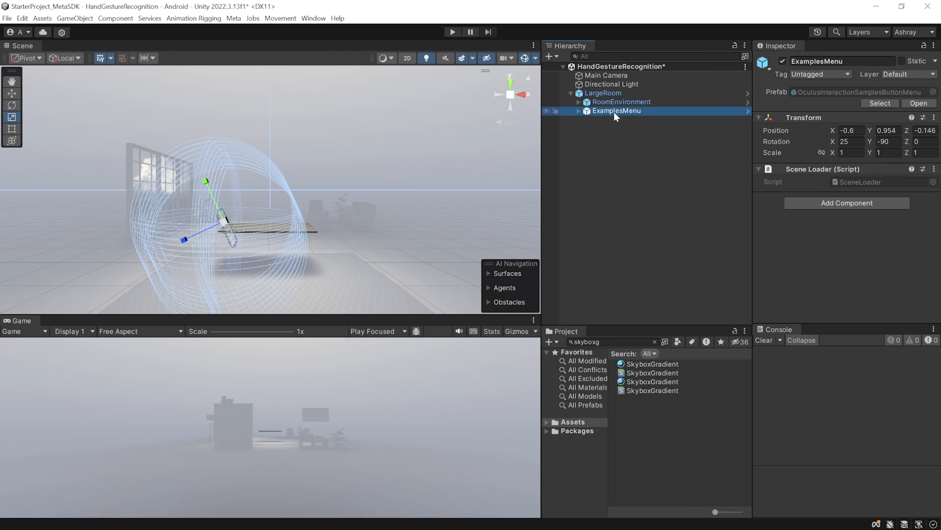
left_click(782, 61)
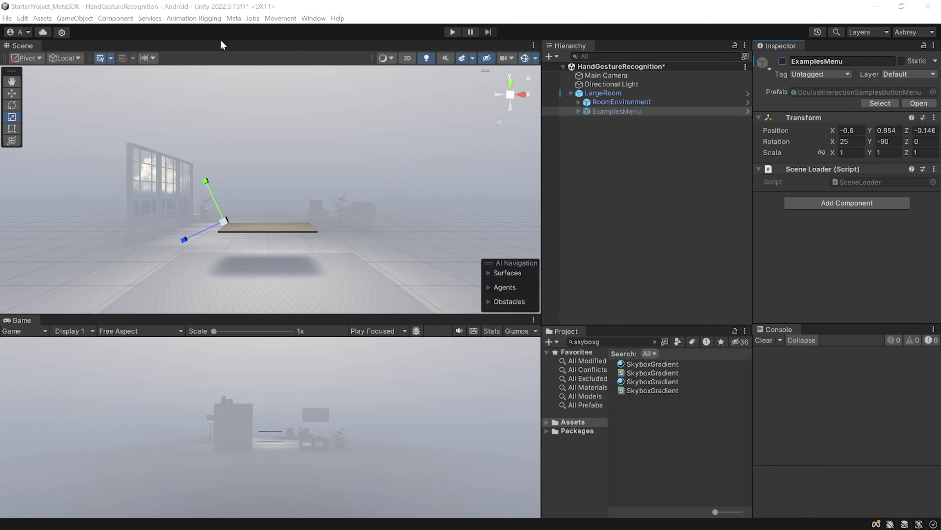
Add the Hand Tracking and Virtual Hands blocks to the scene from Meta's Building Blocks library
left_click(234, 19)
mouse_move(245, 42)
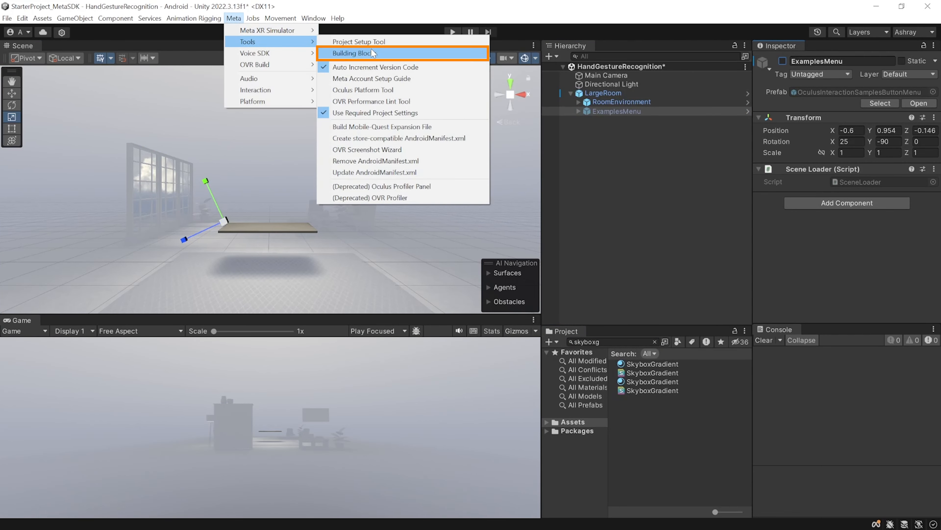
left_click(355, 53)
left_click(600, 412)
scroll(444, 427, "down", 20)
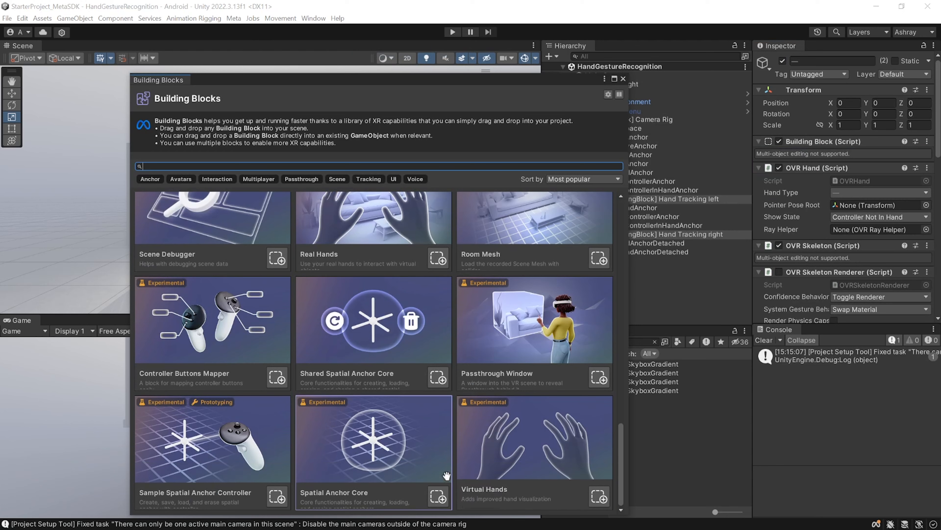
left_click(600, 500)
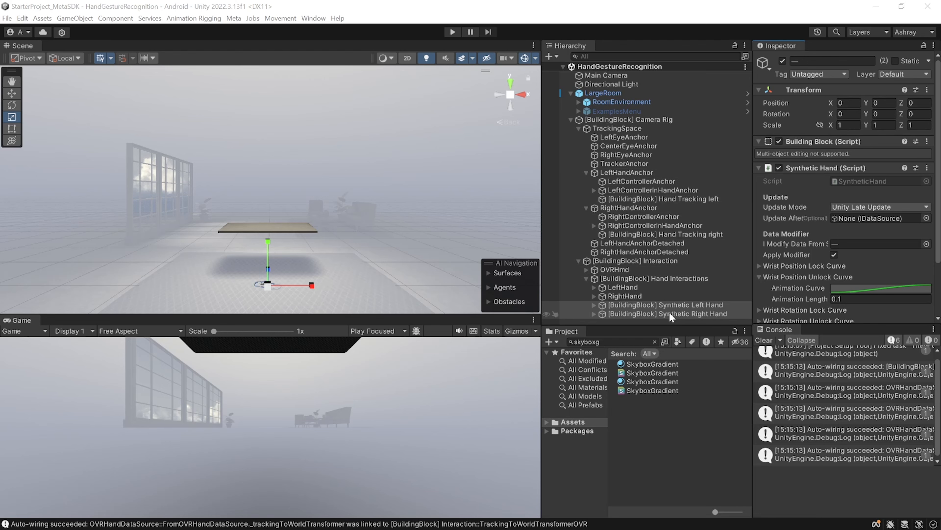
key("Delete")
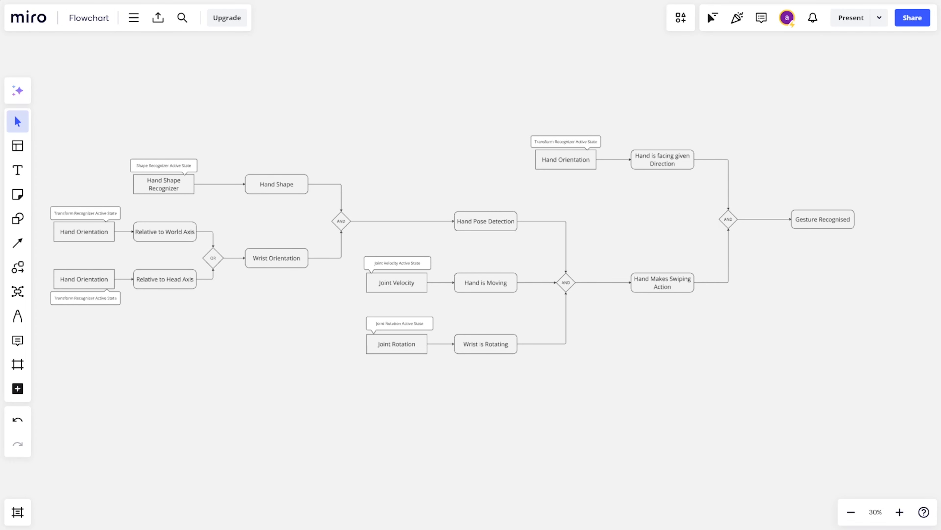
Switch to the Miro flowchart and examine the hand shape and wrist orientation branches leading to hand pose detection
scroll(684, 230, "up", 5)
left_click_drag(684, 230, 304, 298)
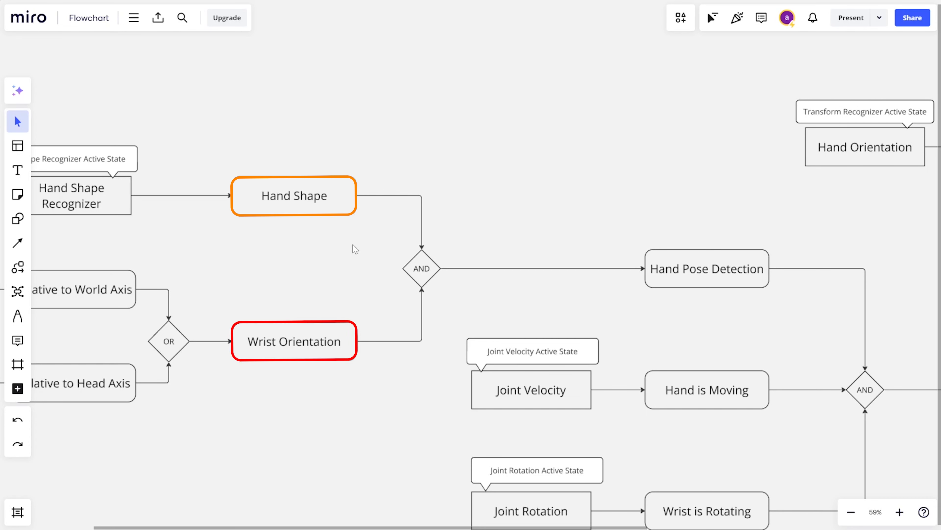
middle_click_drag(168, 165, 406, 177)
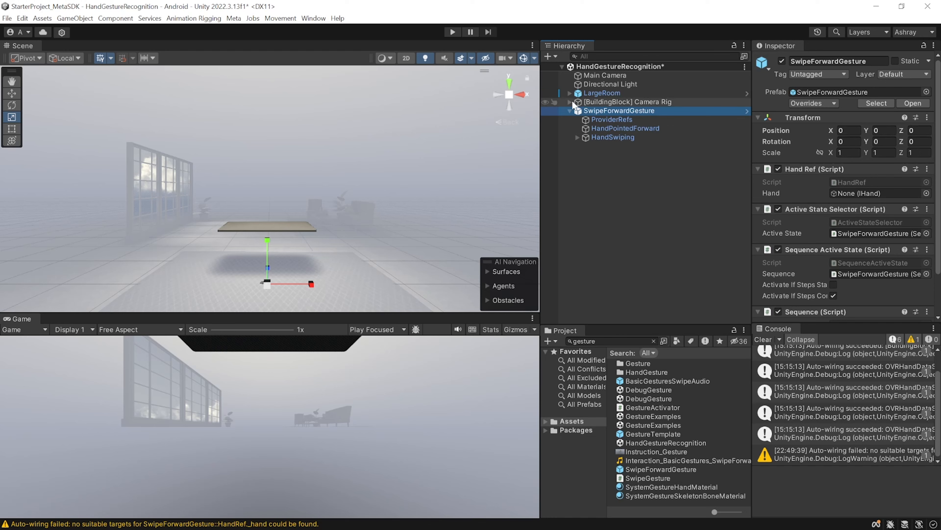
In Unity, assign RightHand from the camera rig's Hand Interactions as the Hand Ref hand of SwipeForwardGesture
left_click(570, 102, "alt")
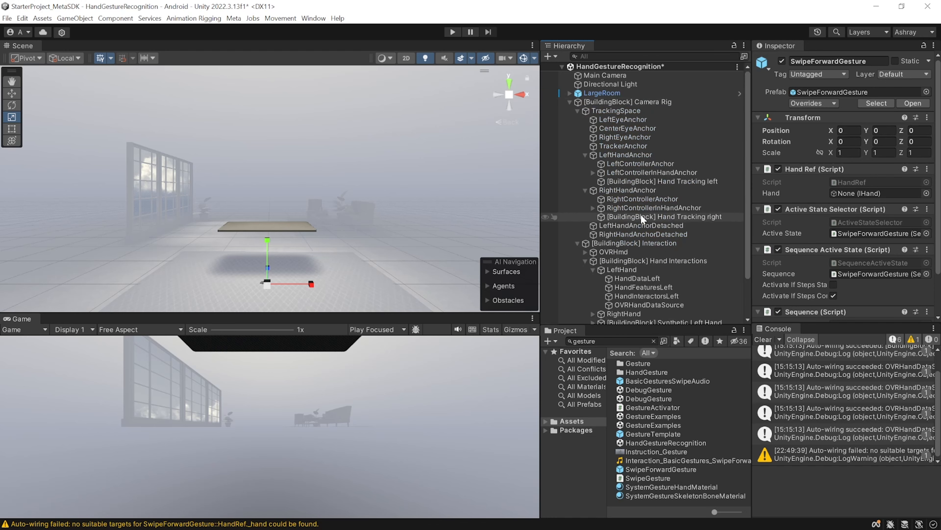
left_click(594, 269)
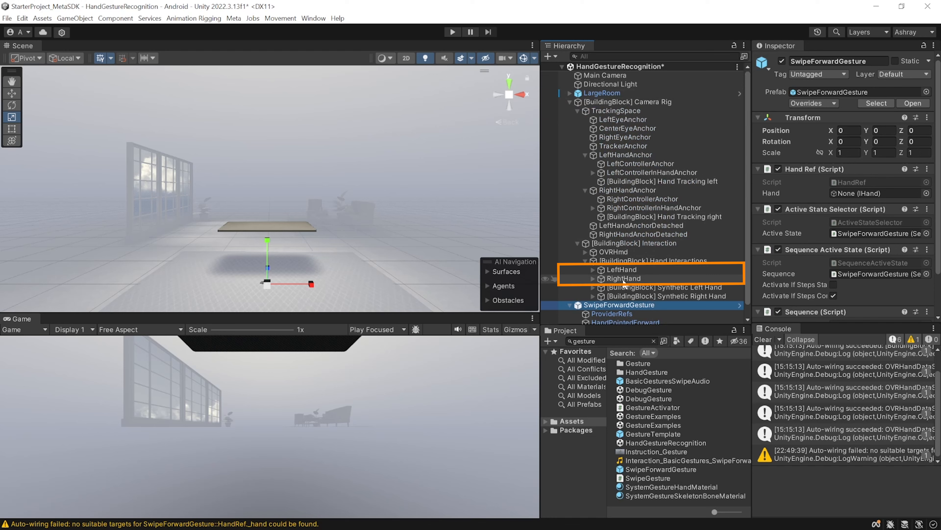
left_click_drag(778, 256, 881, 193)
Rename the SwipeForwardGesture object as SwipeForwardGestureRight
scroll(660, 295, "down", 1)
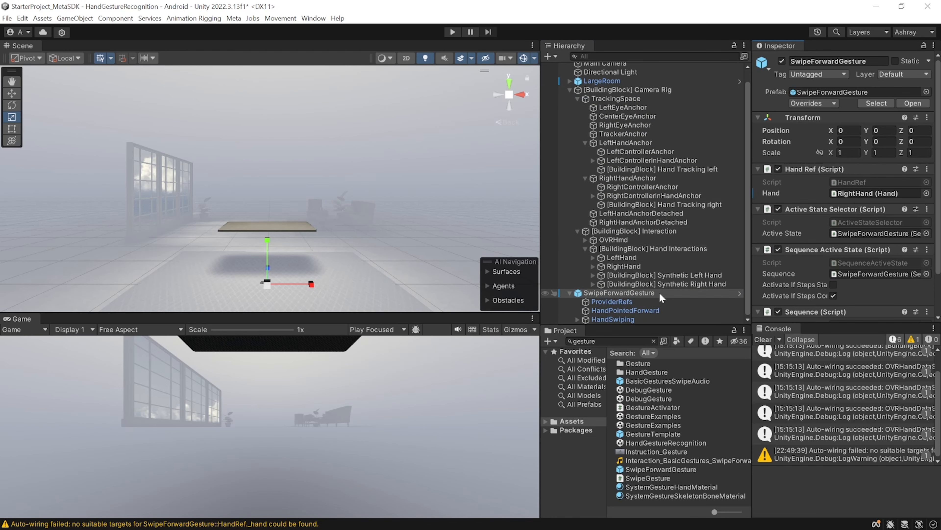
left_click(659, 295)
left_click(660, 293)
type("Right")
key("Return")
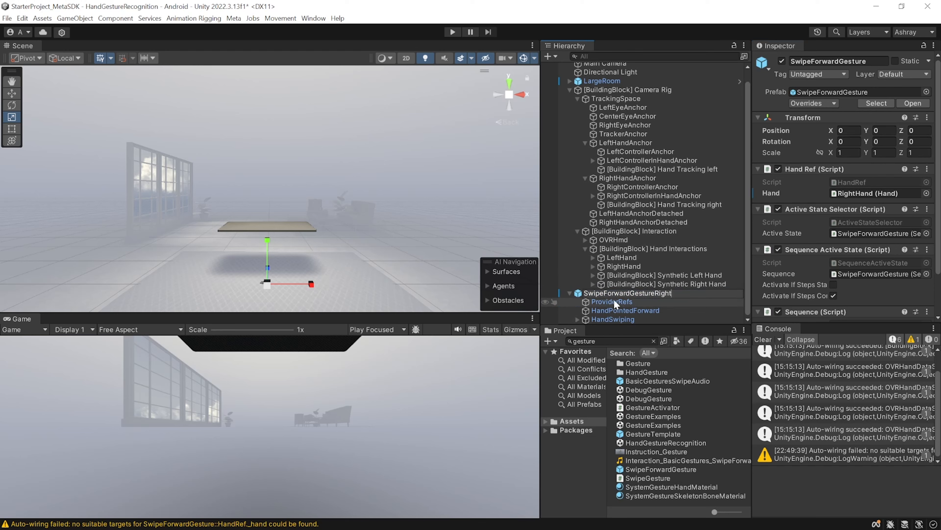
Inspect the provider references on ProviderRefs and expand LeftHand and RightHand under Hand Interactions to expose their HandFeatures objects
left_click(612, 301)
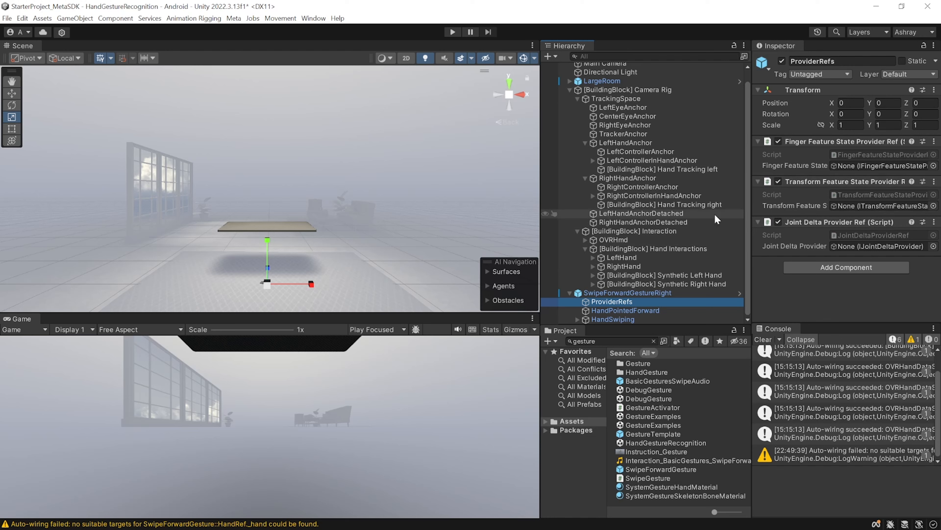
left_click(592, 258)
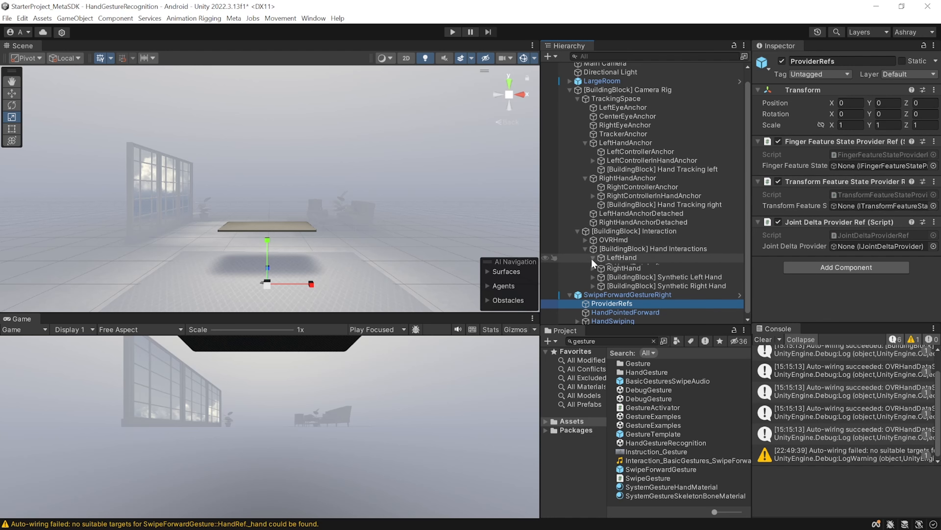
scroll(592, 257, "down", 2)
left_click(589, 266)
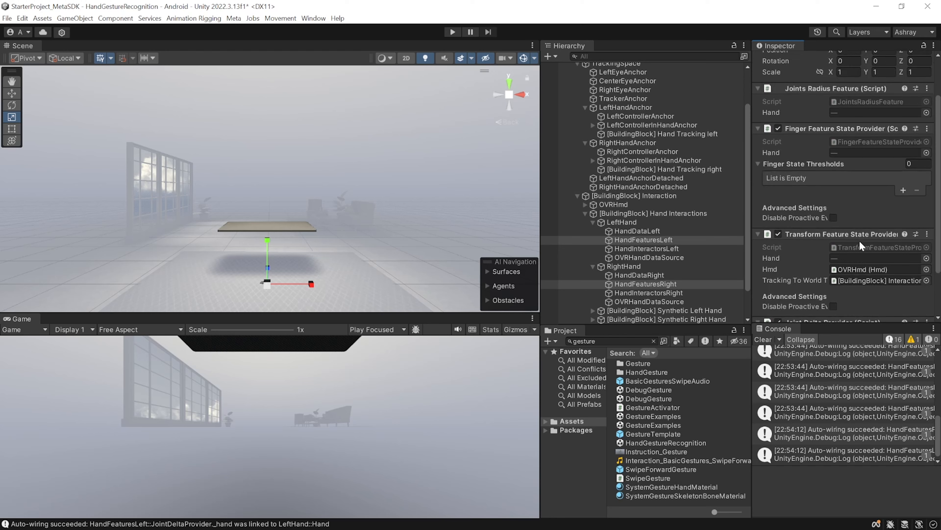
Add Finger State Thresholds entries to both HandFeatures objects for Thumb, using DefaultThumbFeatureStateThresholds, and Index, opening the thresholds choice for Index
scroll(859, 240, "up", 3)
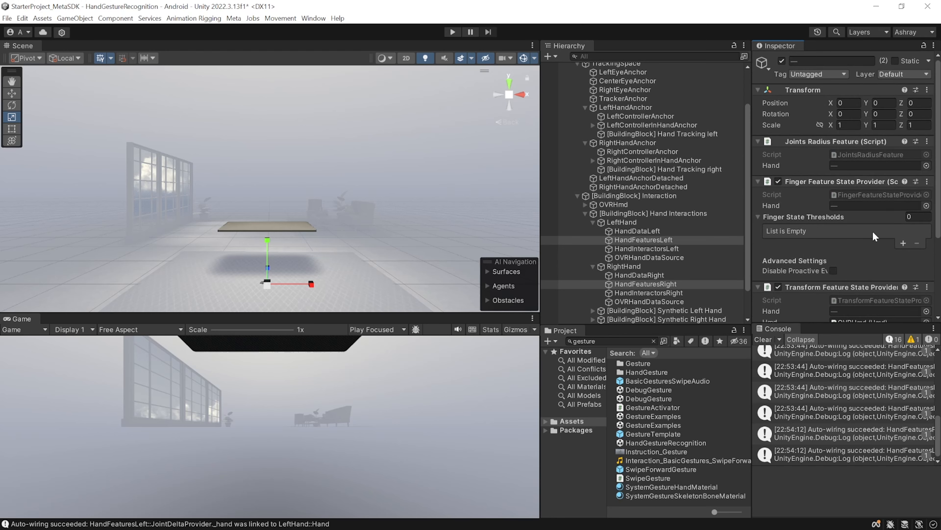
left_click(903, 243)
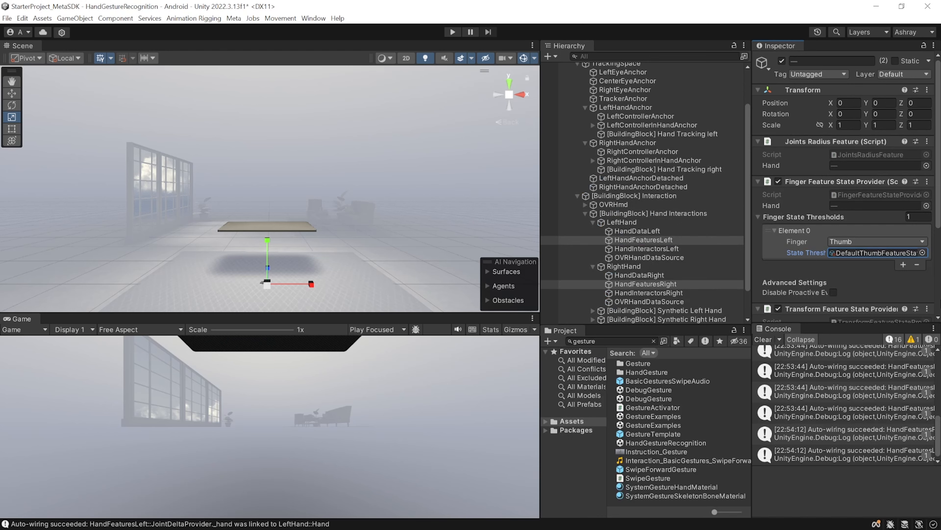
left_click(903, 264)
left_click(866, 275)
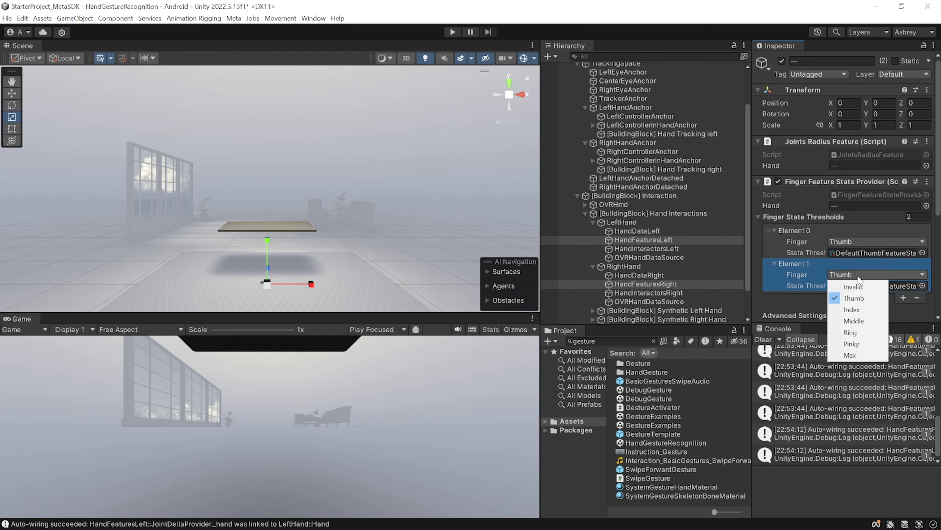
left_click(855, 310)
left_click(922, 285)
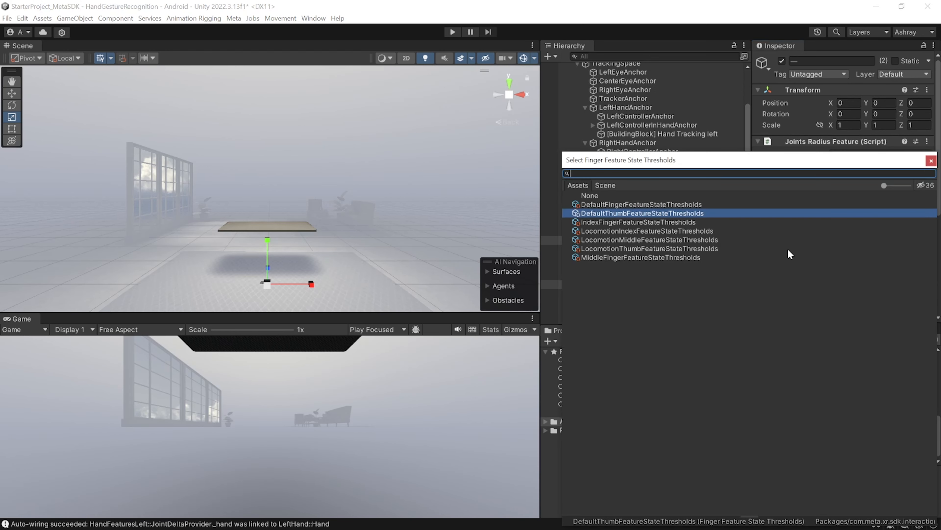
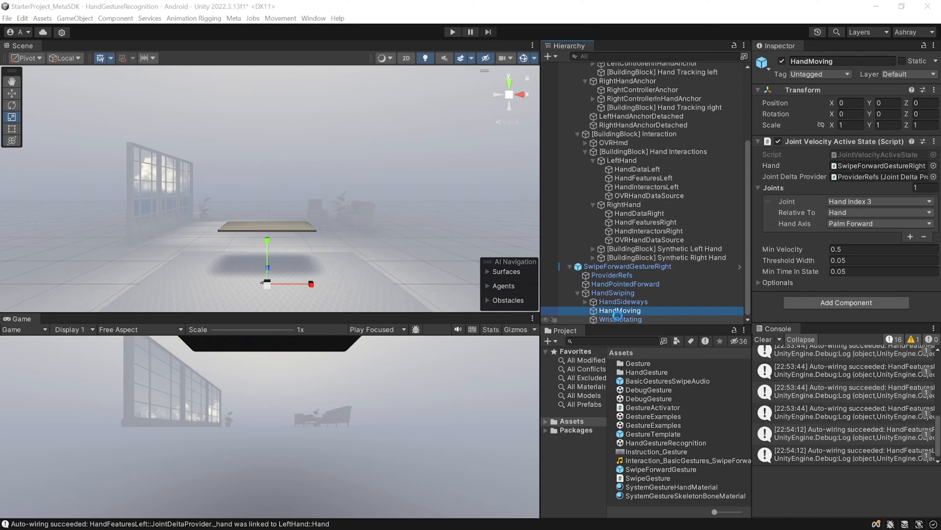
Inspect WristRotating's Joint Rotation Active State settings and the available Hand Axis options under HandSwiping
left_click(624, 320)
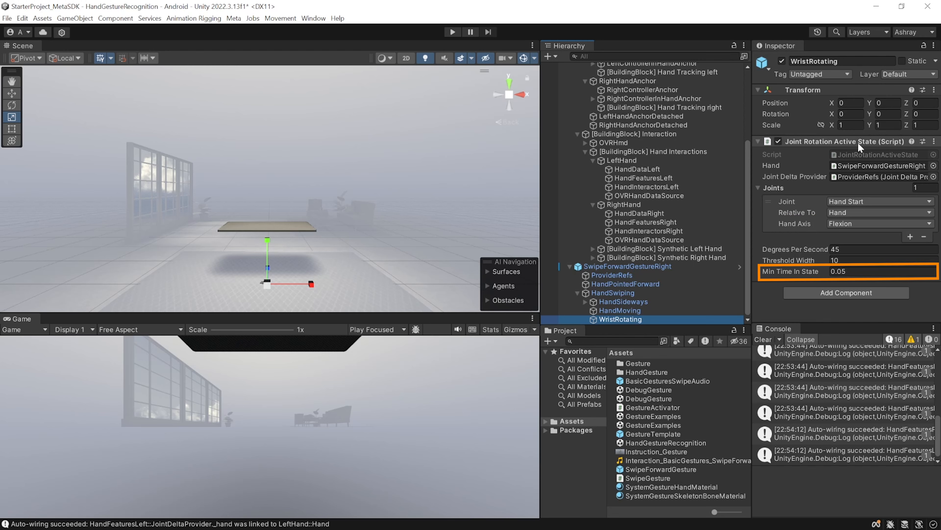
left_click(859, 225)
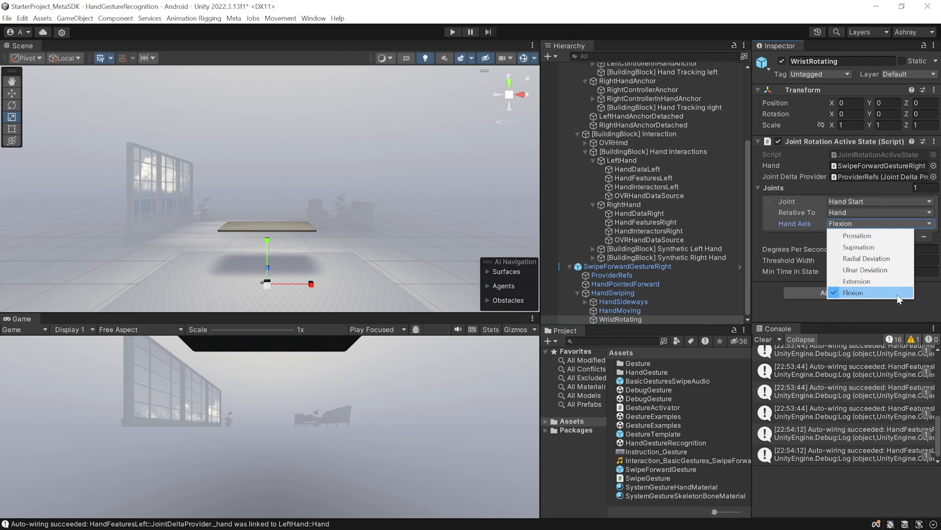
left_click(804, 241)
Duplicate SwipeForwardGestureRight and rename the copy as SwipeForwardGestureLeft
left_click(641, 111)
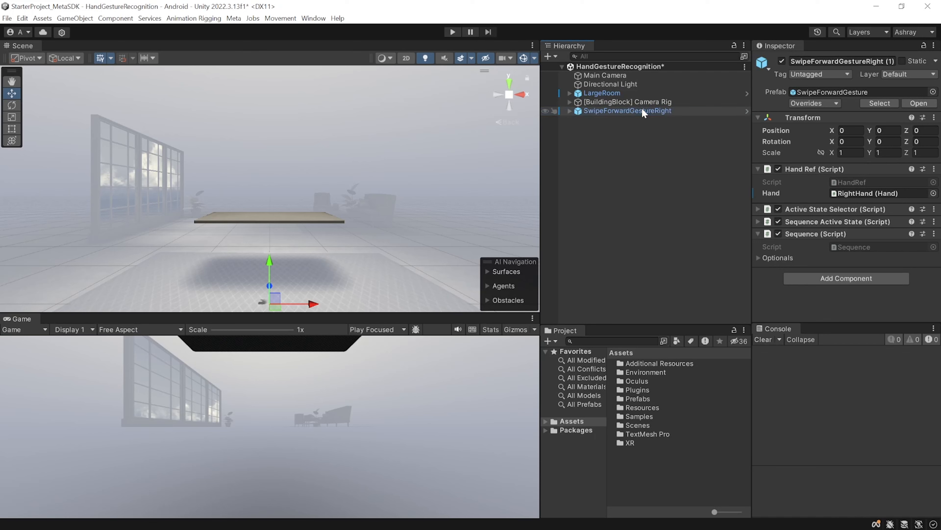
key("ctrl+d")
key("F2")
left_click_drag(688, 119, 657, 123)
type("Left")
key("Return")
Scale the Cube to 0.2 in X, 0.2 in Y and 0.25 in Z, and lower it onto the table
left_click(848, 128)
type("0.2")
key("Tab")
type("0.2")
key("Tab")
type("0.25")
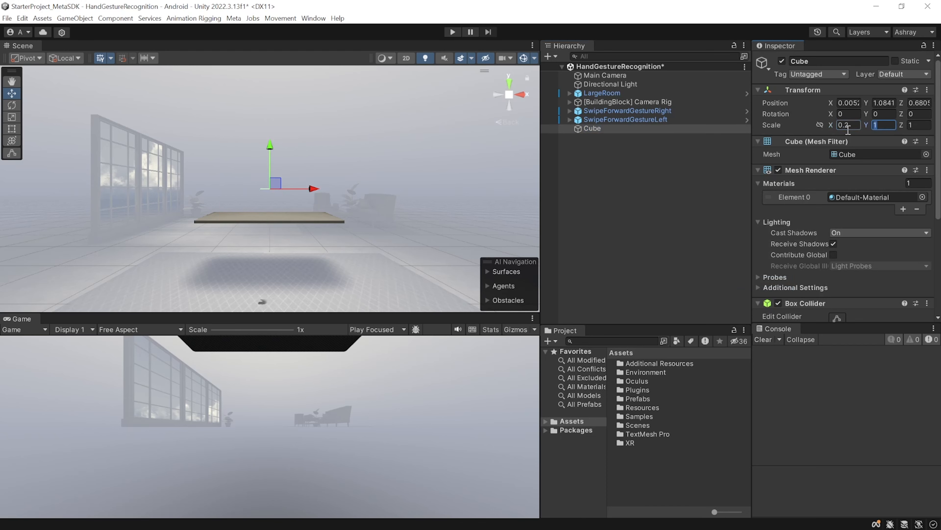
left_click_drag(270, 148, 269, 158)
Add a Color Changer component to Cube and assign the cube's own Mesh Renderer as its target
scroll(859, 290, "down", 6)
left_click(855, 308)
type("colo")
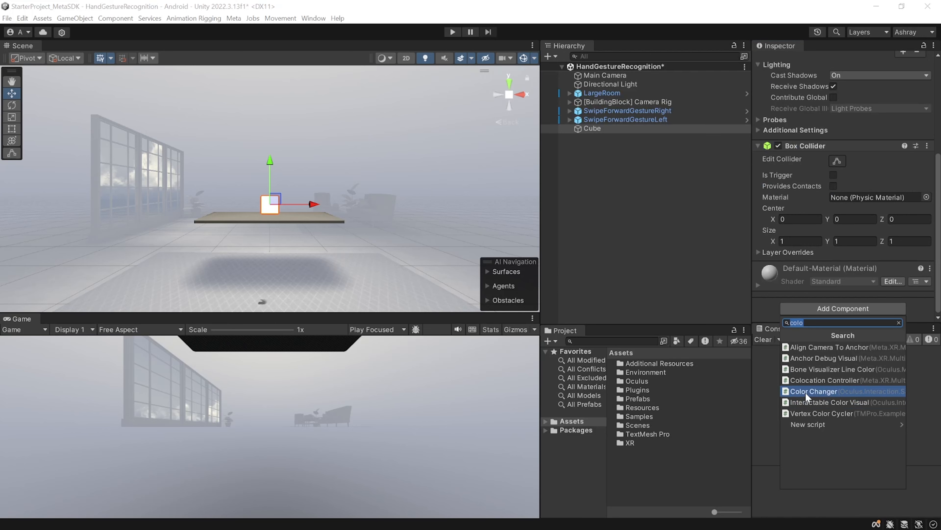
left_click(825, 391)
scroll(830, 255, "down", 2)
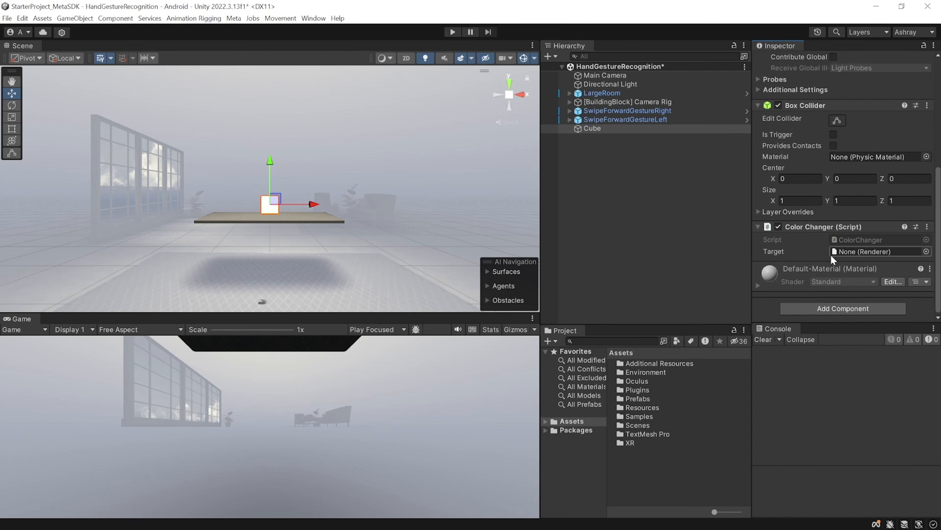
left_click_drag(592, 129, 886, 248)
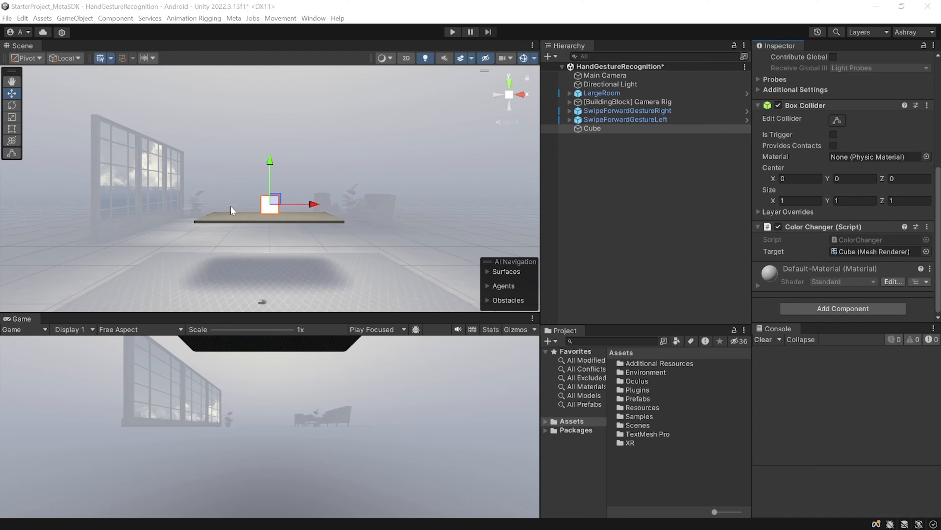
Create an empty child object named CheckHover under Cube
right_click(592, 128)
left_click(626, 270)
type("CheckHover")
key("Return")
Add two Collider Contains Hand Joint Active State components to CheckHover
left_click(846, 147)
type("collider contains")
key("Return")
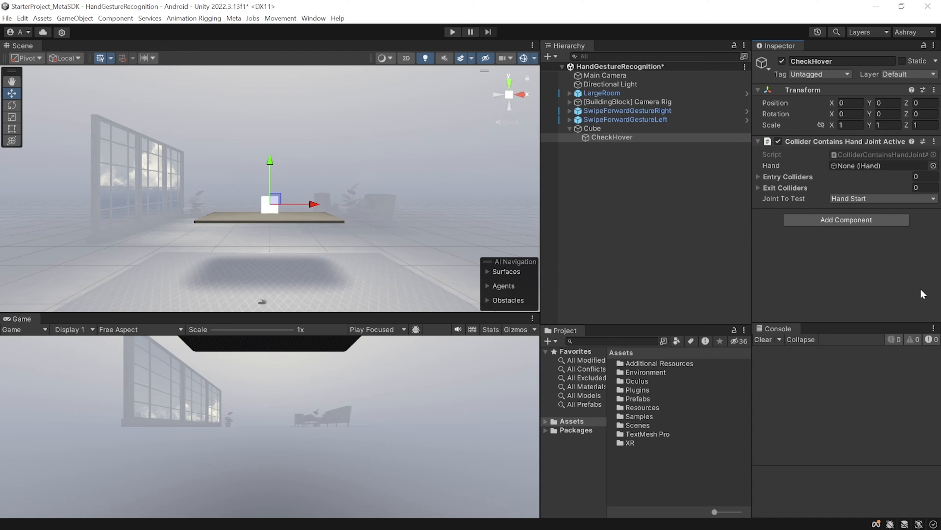
left_click(843, 222)
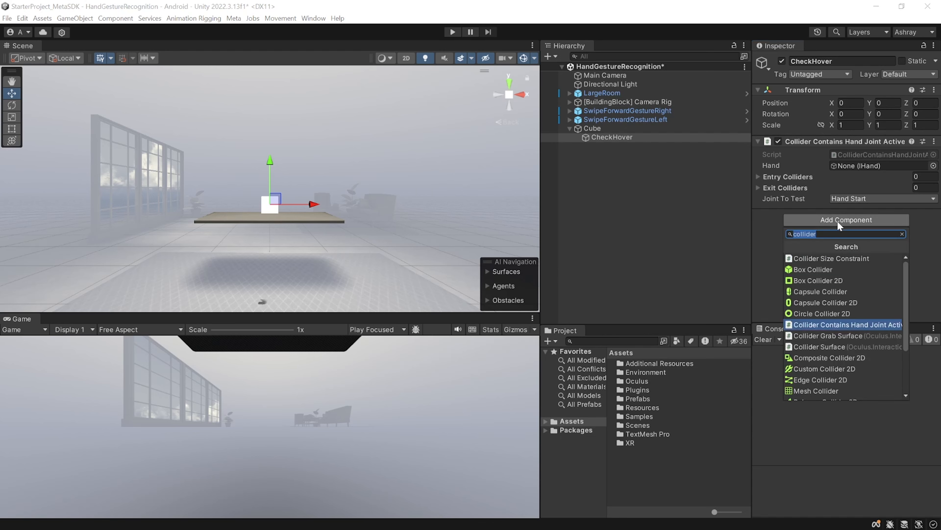
left_click(837, 325)
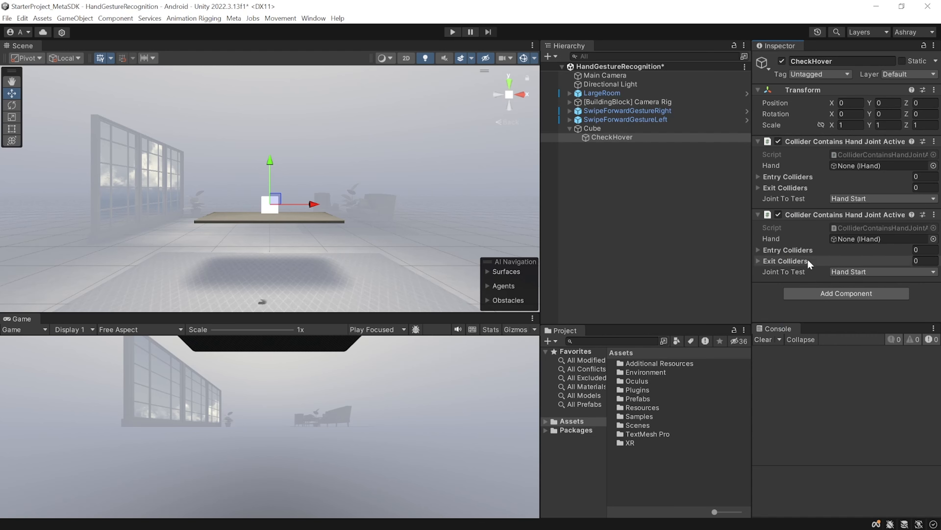
Add a Hand Ref component to Cube and assign LeftHand from the camera rig's Hand Interactions as its hand
left_click(593, 128)
scroll(842, 241, "down", 10)
left_click(843, 294)
type("hand ref")
left_click(822, 328)
left_click(569, 101)
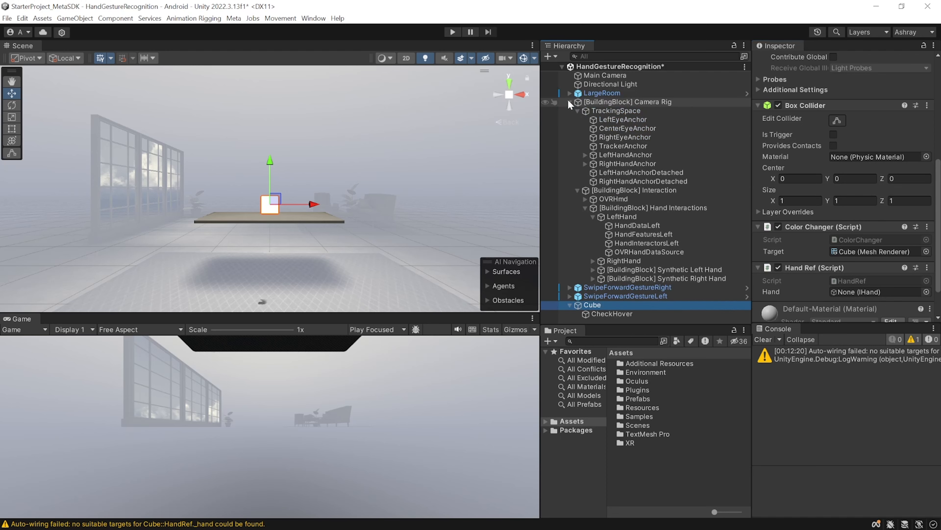
left_click_drag(623, 217, 885, 292)
Add a second Hand Ref for RightHand to Cube and assign it to CheckHover's second Collider Contains Hand Joint component
scroll(884, 293, "down", 3)
left_click(853, 307)
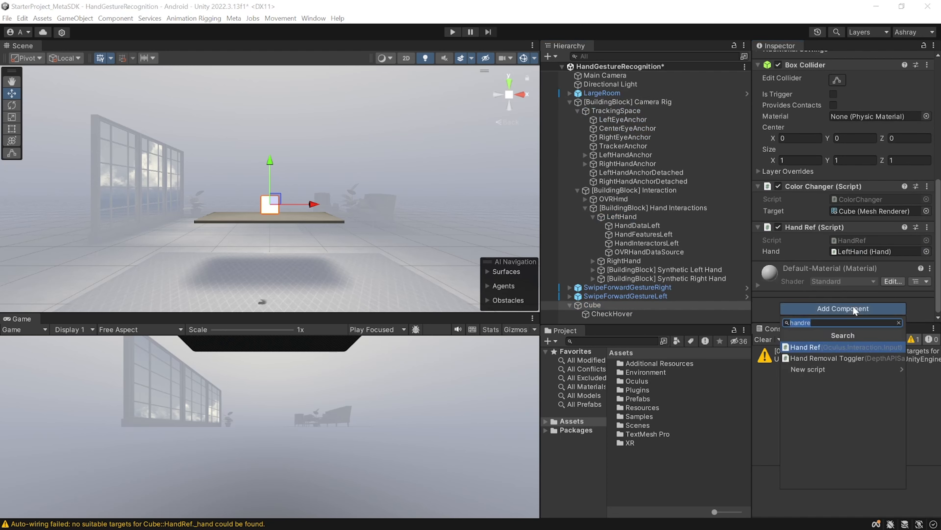
left_click(825, 350)
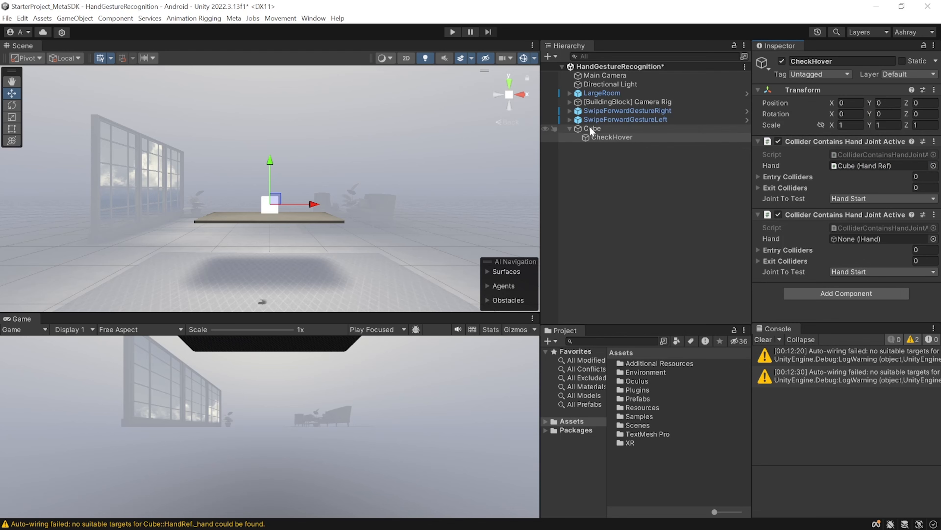
left_click_drag(590, 127, 875, 240)
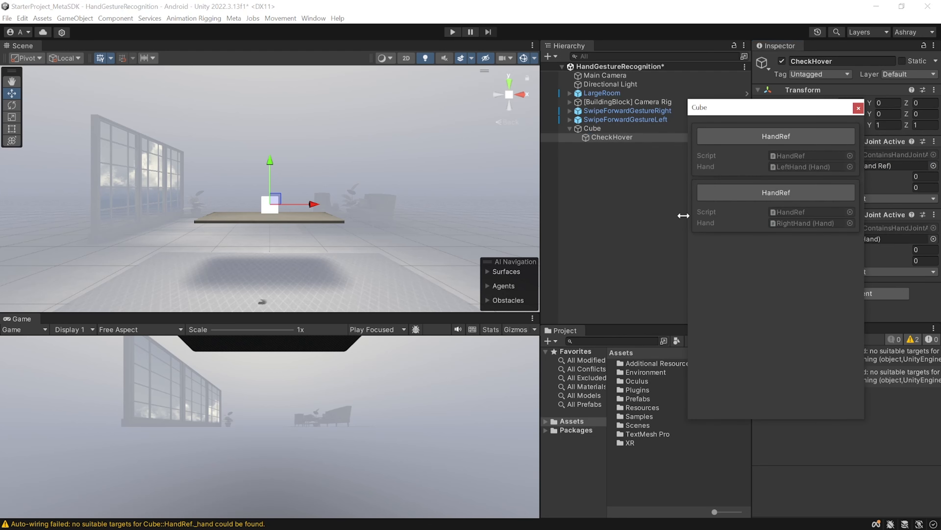
left_click(801, 191)
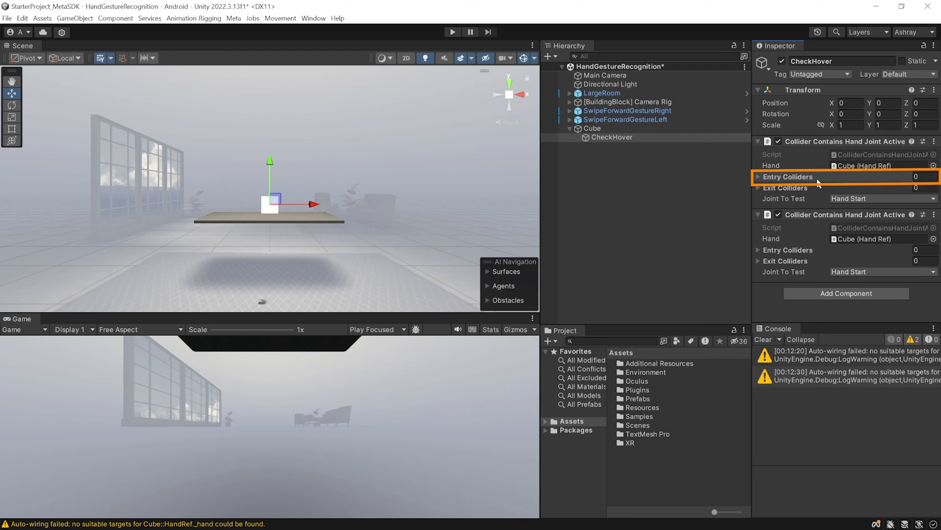
Create two empty child objects under CheckHover named EntryCollider and ExitCollider
right_click(596, 137)
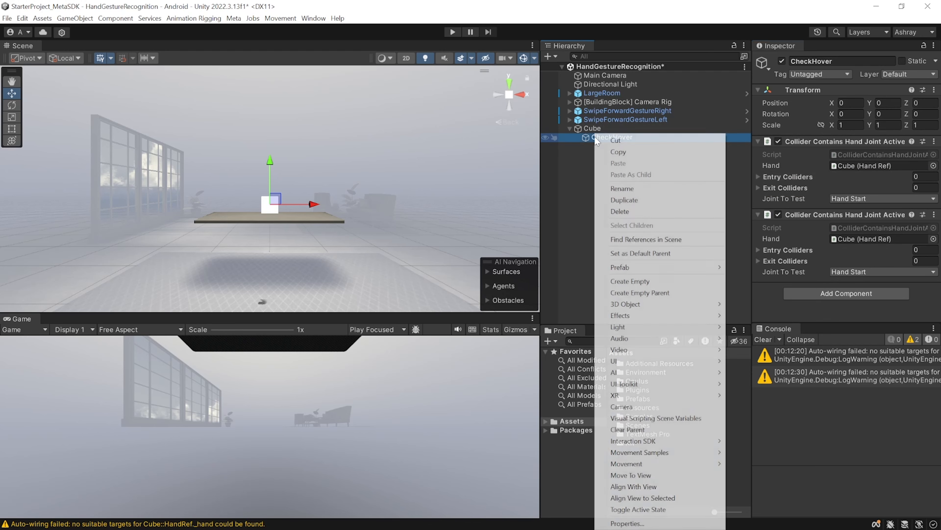
left_click(637, 281)
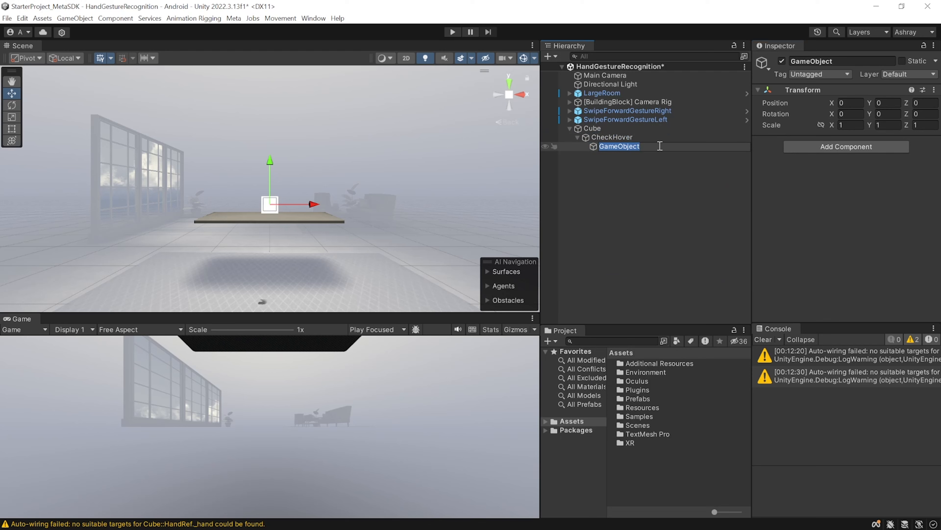
type("EntryCollider")
right_click(614, 138)
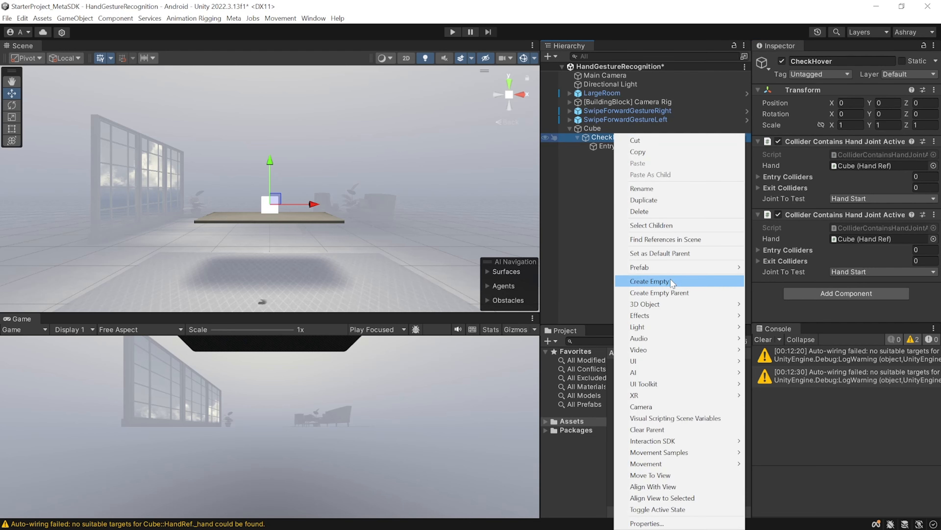
left_click(671, 279)
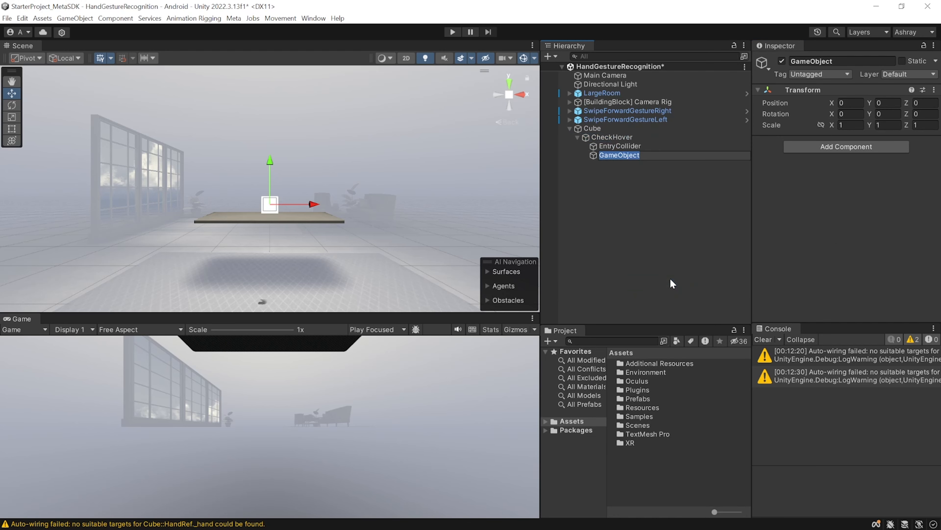
type("ExitCollider")
key("Return")
Add a Sphere Collider component to both EntryCollider and ExitCollider
left_click(613, 148, "ctrl")
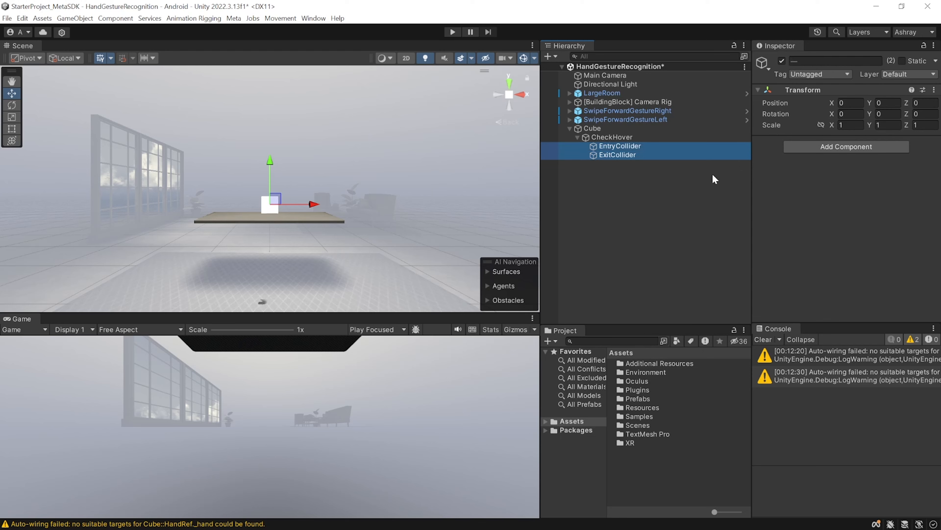
left_click(846, 146)
type("sphe")
left_click(817, 186)
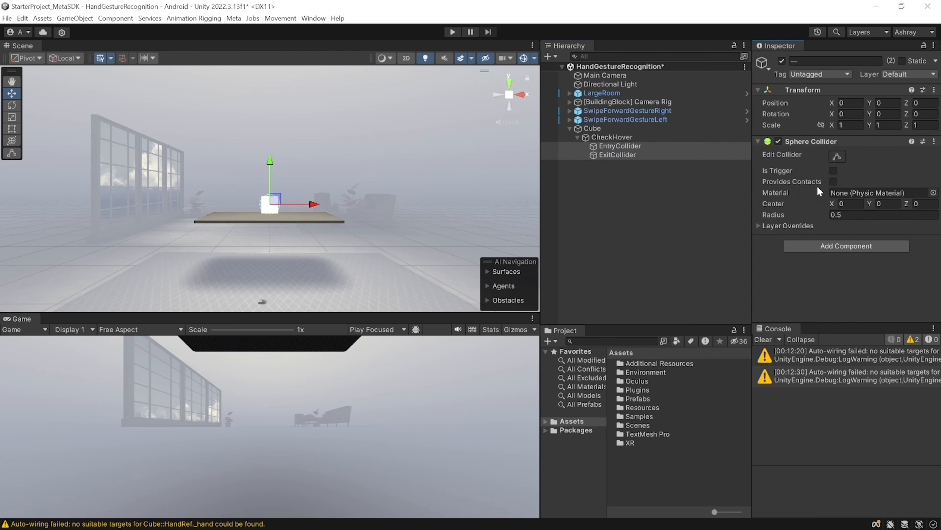
Enlarge EntryCollider's sphere radius slightly beyond the cube and set ExitCollider's sphere radius to about 1.52
left_click(621, 144)
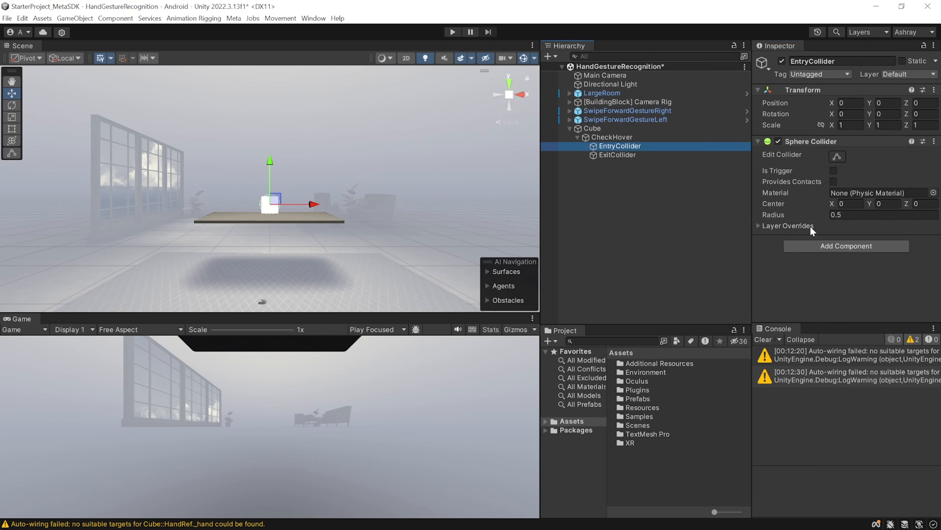
left_click_drag(778, 214, 786, 213)
left_click(617, 155)
left_click_drag(787, 215, 799, 214)
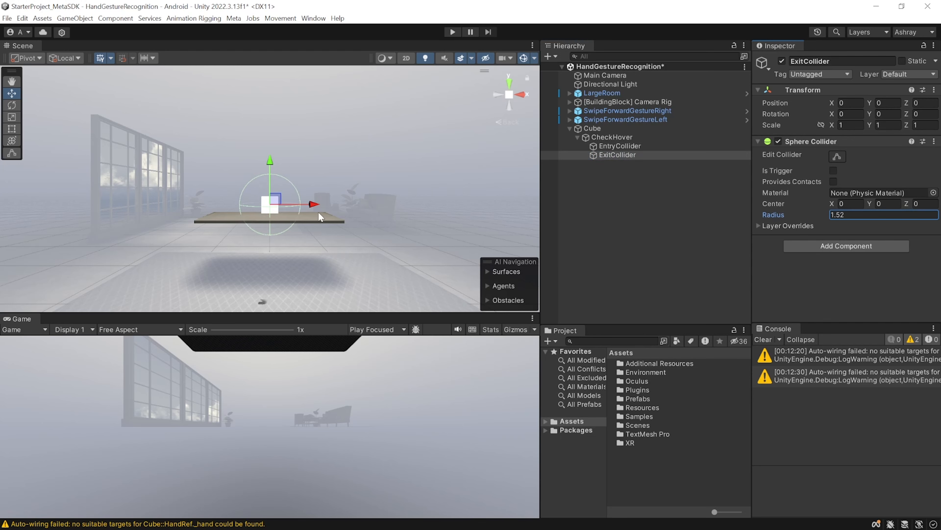
Assign EntryCollider and ExitCollider to the Entry Colliders and Exit Colliders lists of both hand joint components on CheckHover
left_click(627, 137)
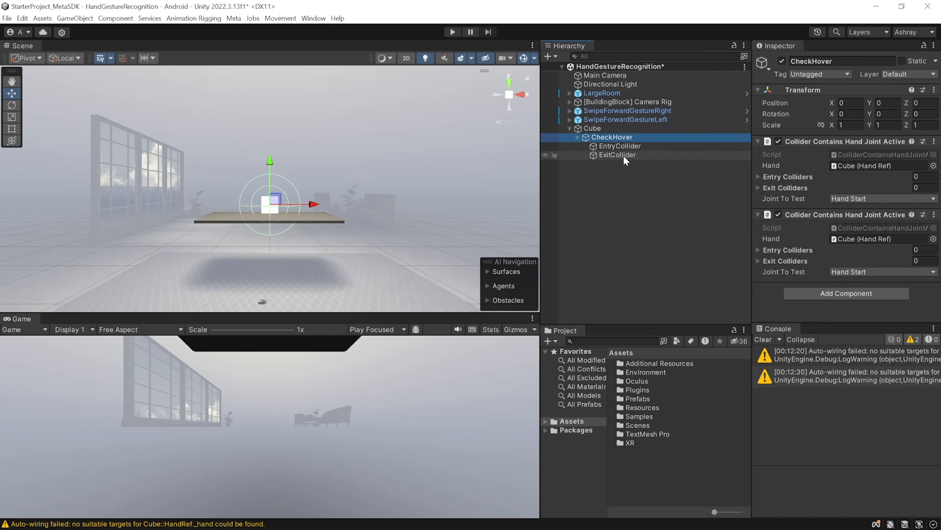
left_click_drag(607, 145, 796, 176)
left_click_drag(604, 147, 791, 188)
left_click_drag(617, 154, 790, 262)
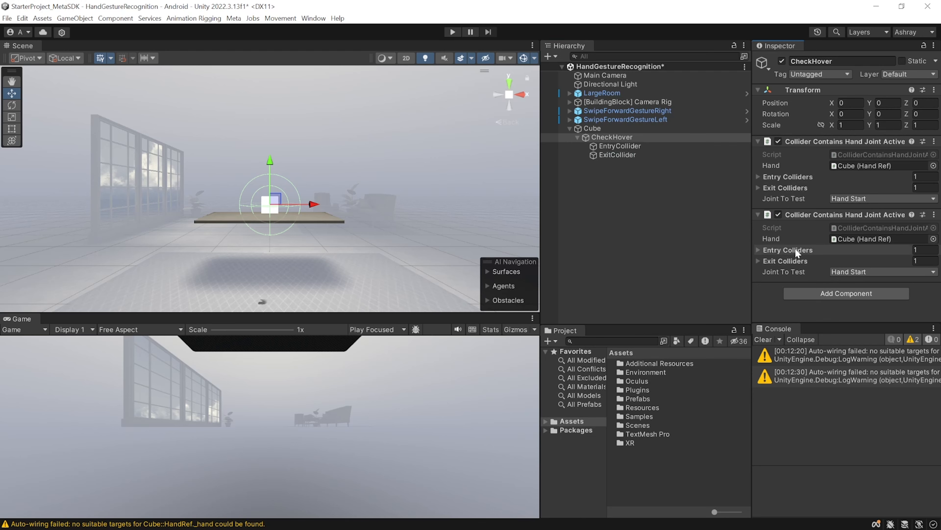
Add an Active State Group to CheckHover containing both Collider Contains Hand Joint components, with the logic operator set to OR
left_click(847, 293)
type("active state group")
key("Return")
scroll(825, 248, "down", 3)
left_click_drag(820, 150, 794, 250)
left_click_drag(813, 79, 797, 249)
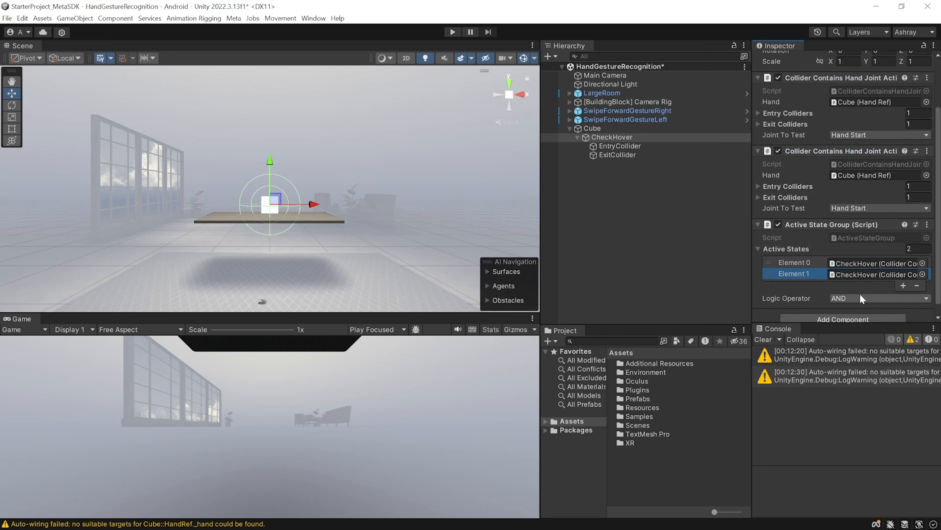
left_click(879, 297)
left_click(850, 321)
Create an empty object named Select under Cube, with child objects LeftHandSwipeAction and RightHandSwipeAction
right_click(593, 128)
type("Select")
key("Return")
type("LeftHandSwipeActionRightHandSwipeAction")
Add Active State Group and Active State Unity Event Wrapper components to both LeftHandSwipeAction and RightHandSwipeAction
left_click(636, 182)
left_click(652, 173, "shift")
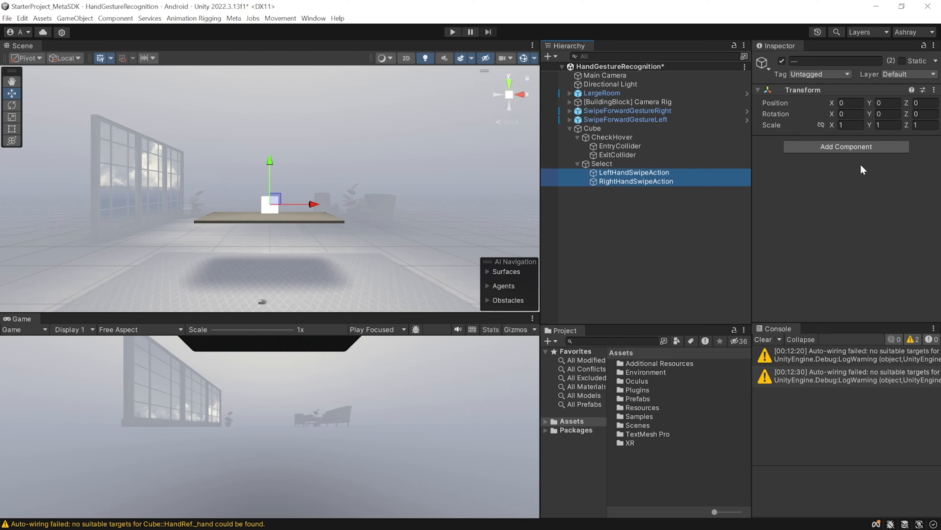
left_click(834, 146)
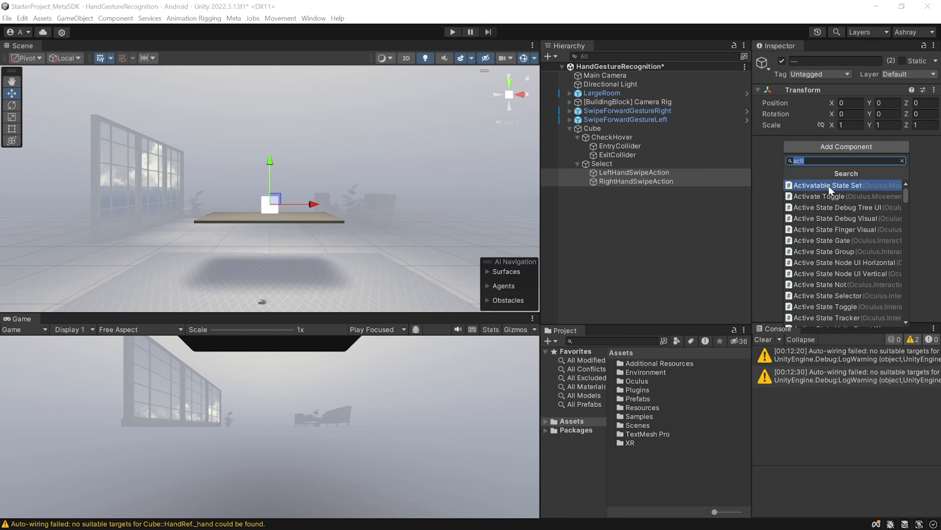
left_click(839, 253)
left_click(835, 226)
scroll(840, 304, "down", 3)
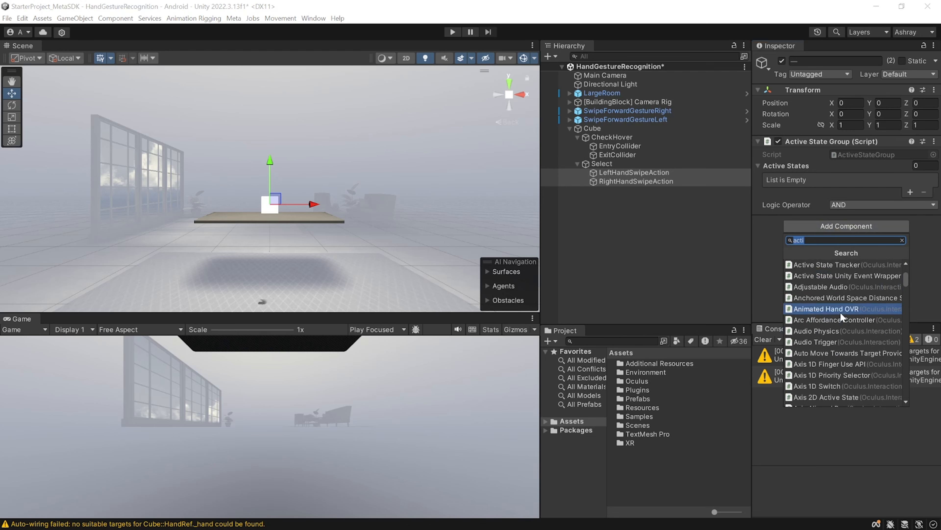
left_click(855, 340)
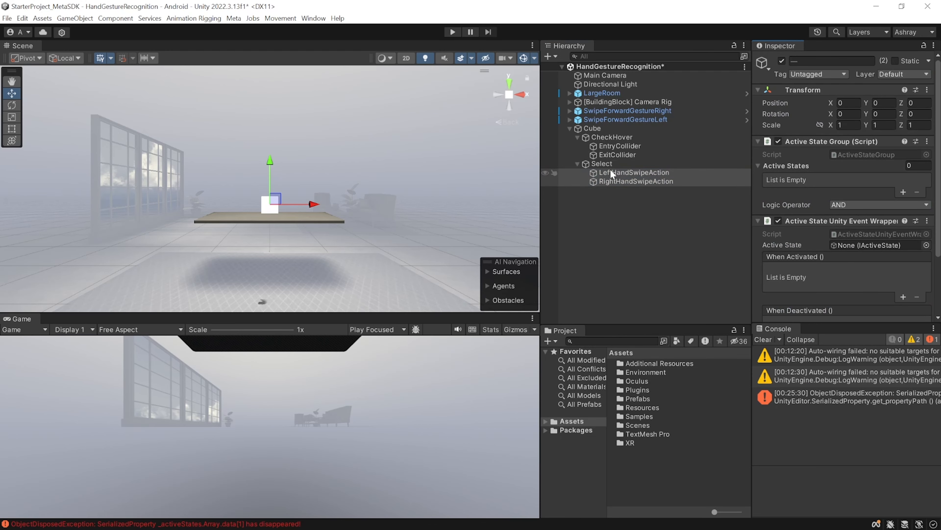
Add CheckHover's Active State Group and SwipeForwardGestureLeft to the Active States of LeftHandSwipeAction
left_click(617, 173)
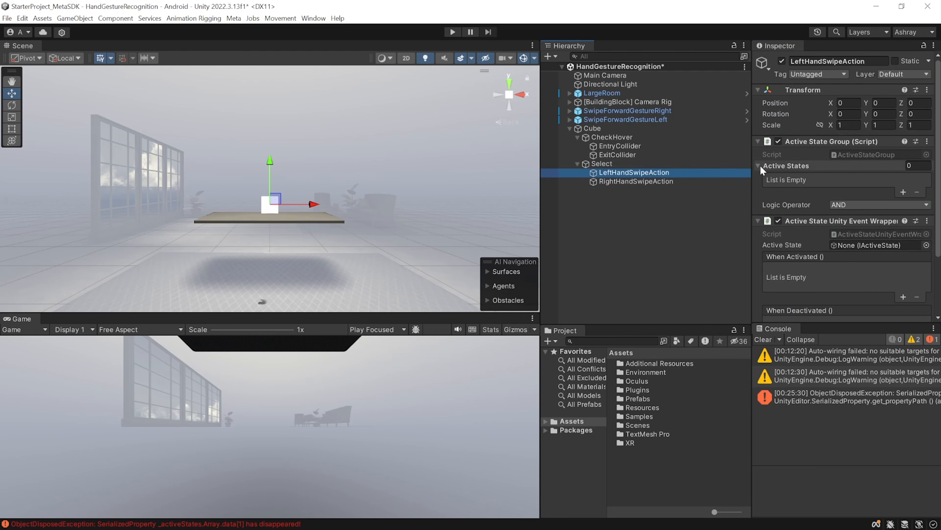
left_click_drag(601, 135, 824, 177)
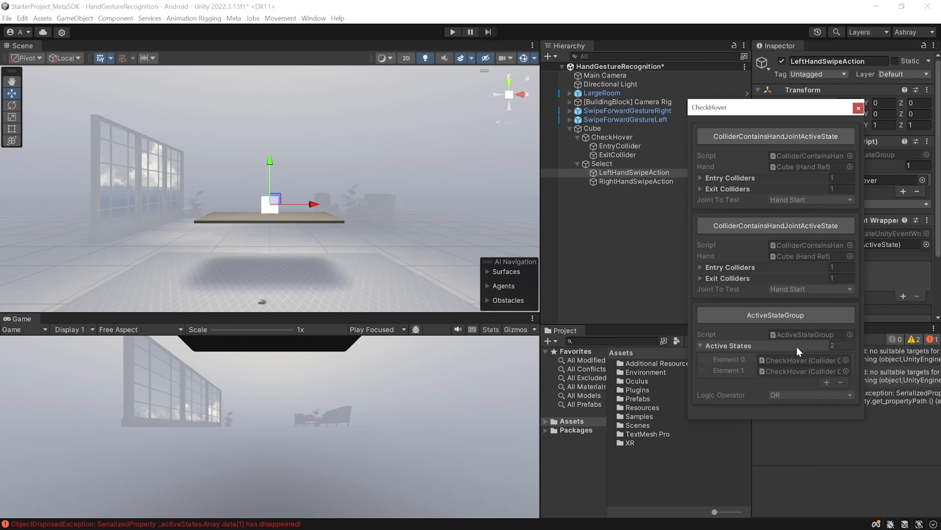
left_click(748, 314)
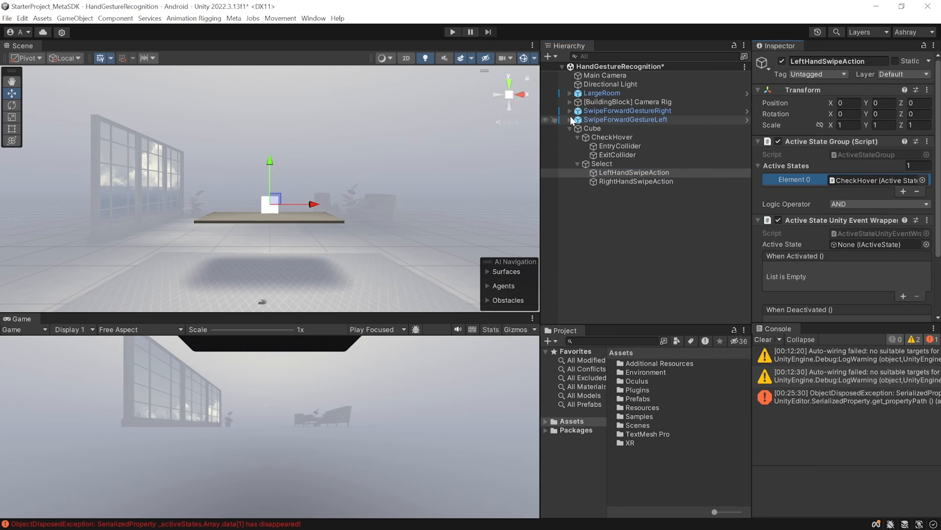
left_click(635, 119)
left_click_drag(636, 119, 824, 166)
Add CheckHover and SwipeForwardGestureRight to RightHandSwipeAction's Active States, and assign RightHandSwipeAction as its event wrapper's Active State
left_click(636, 181)
left_click_drag(611, 137, 824, 166)
left_click(755, 316)
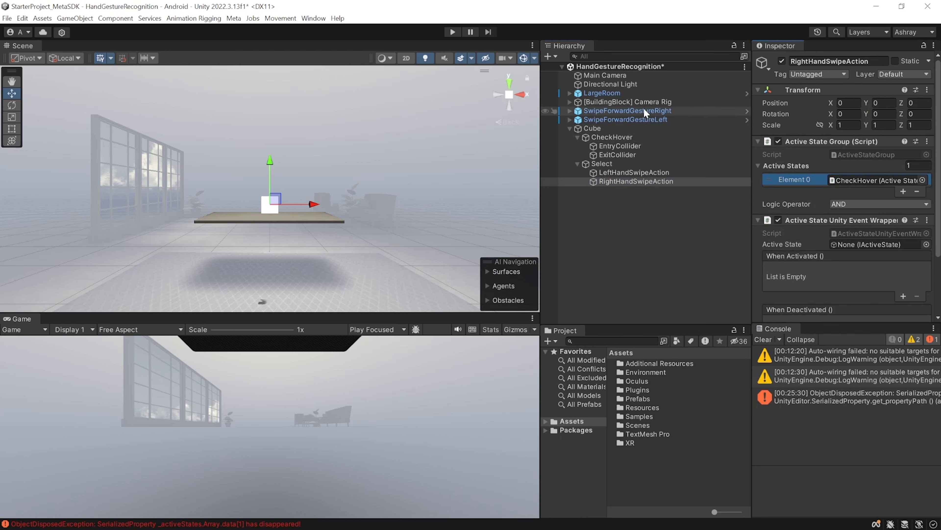
left_click_drag(641, 111, 815, 167)
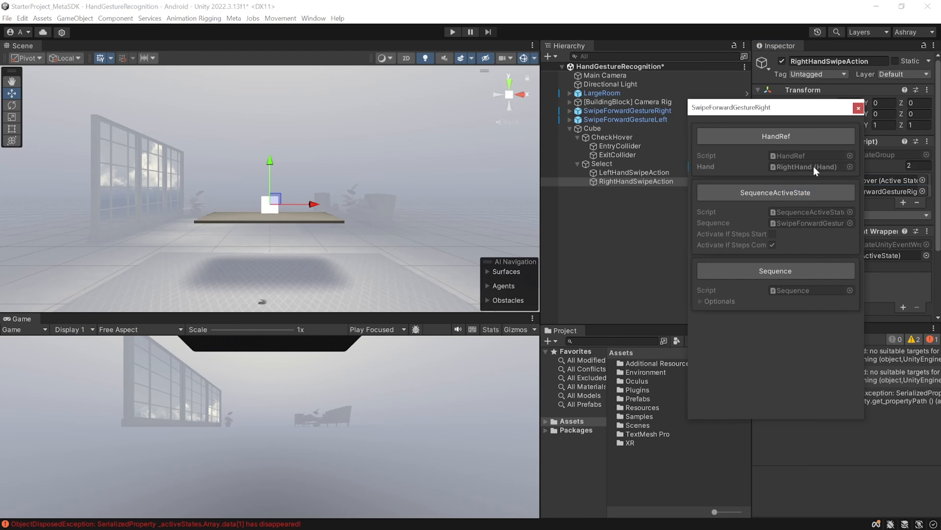
left_click(823, 270)
left_click_drag(761, 202, 823, 246)
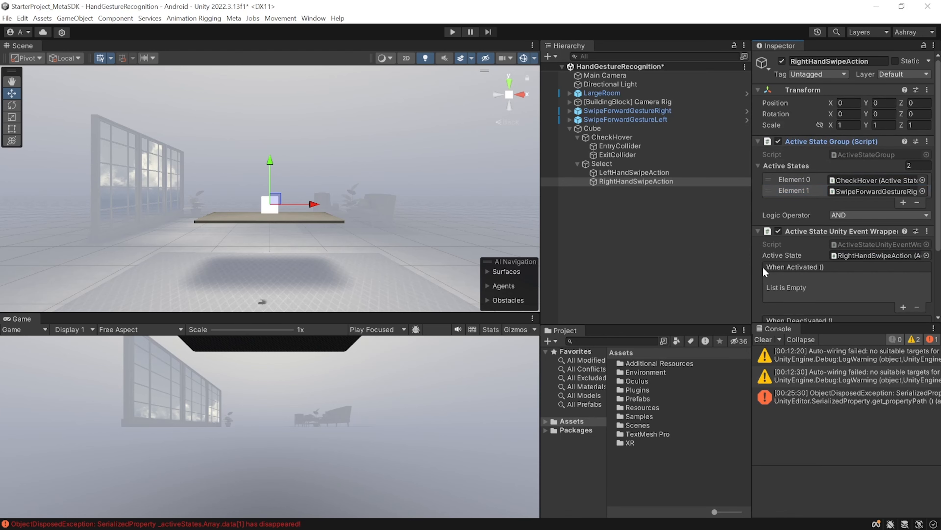
Make both swipe actions call the Cube's ColorChanger.NextColor when activated, and run the scene in Play mode
scroll(827, 272, "down", 2)
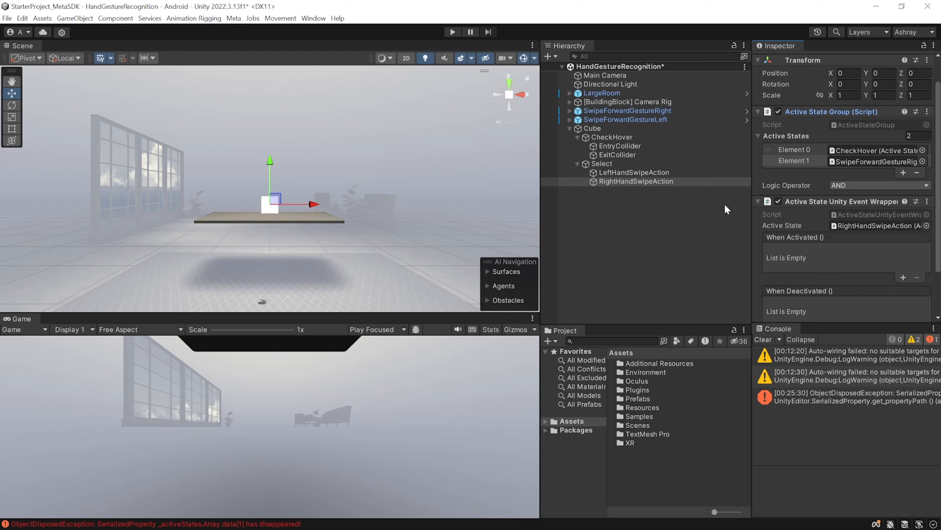
left_click(623, 172, "ctrl")
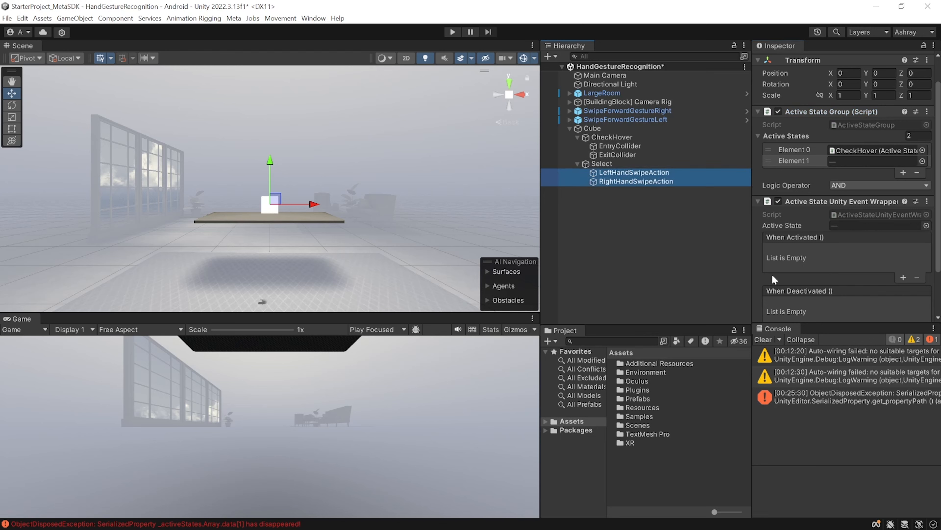
left_click(904, 278)
left_click_drag(593, 130, 793, 264)
left_click(858, 251)
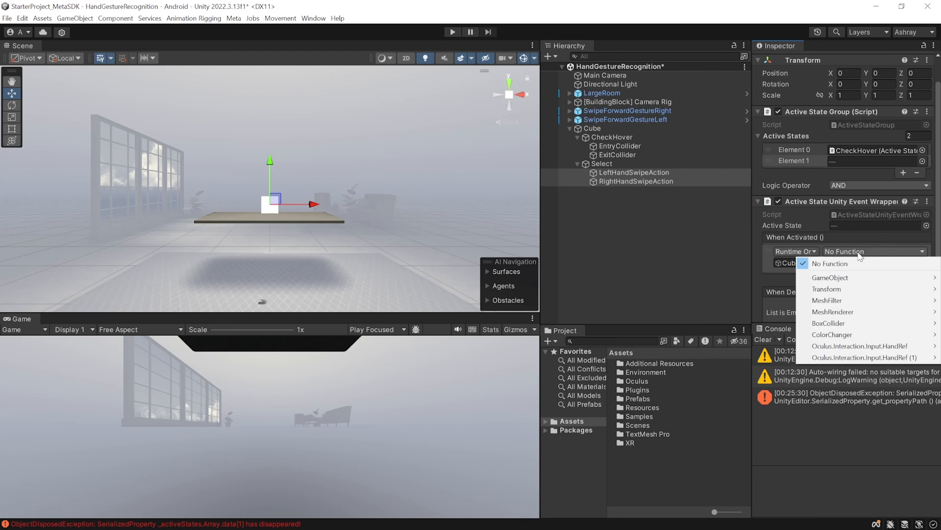
mouse_move(810, 340)
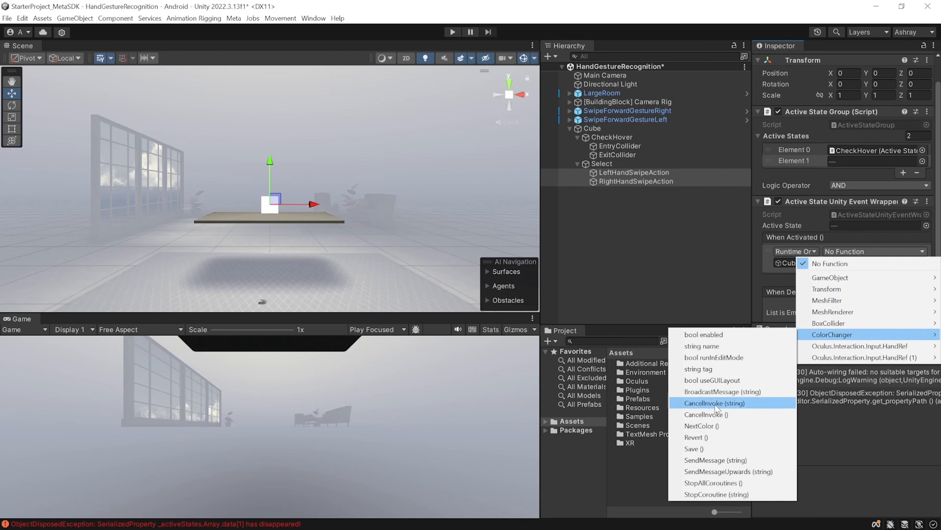
left_click(713, 428)
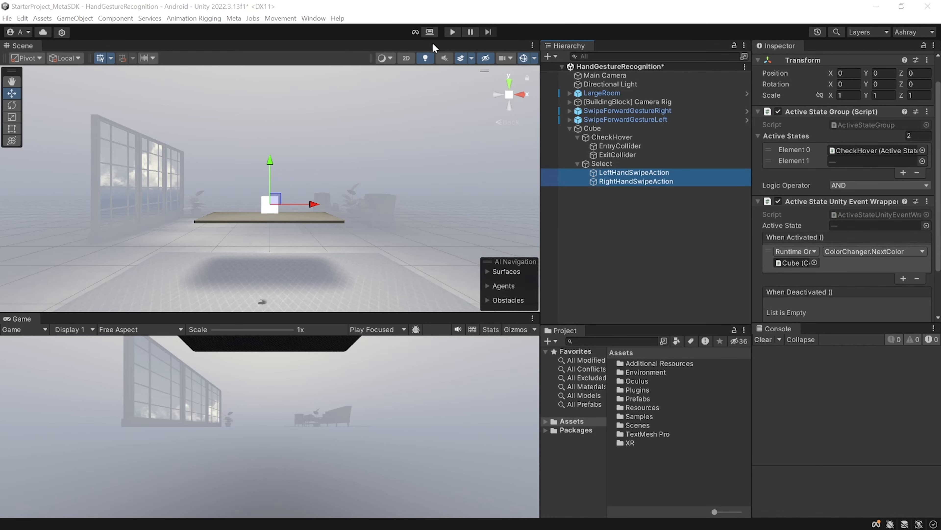
left_click(452, 32)
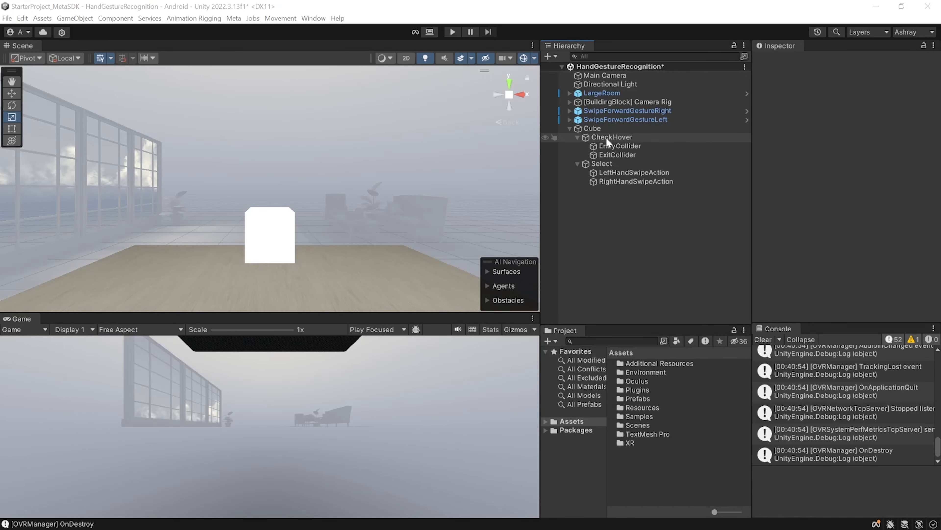
Create an empty child object named Visual under CheckHover
right_click(606, 136)
left_click(642, 270)
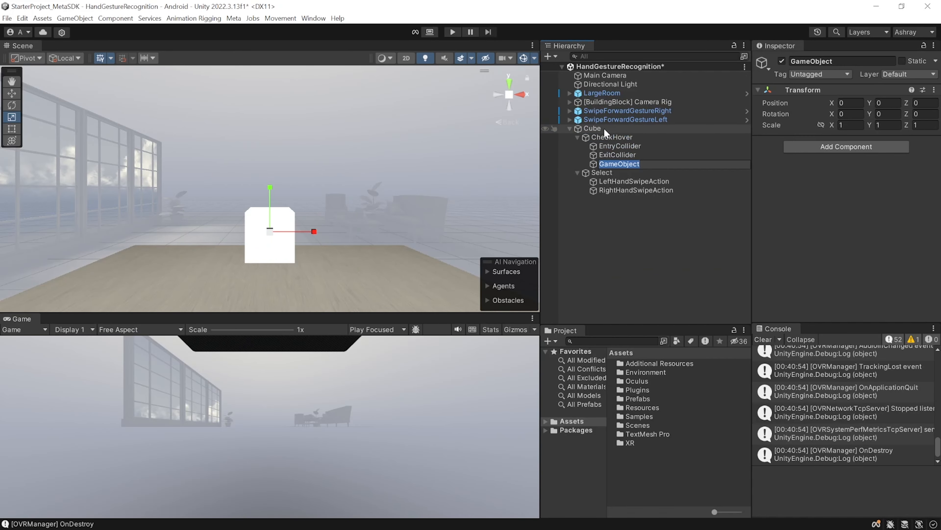
type("V")
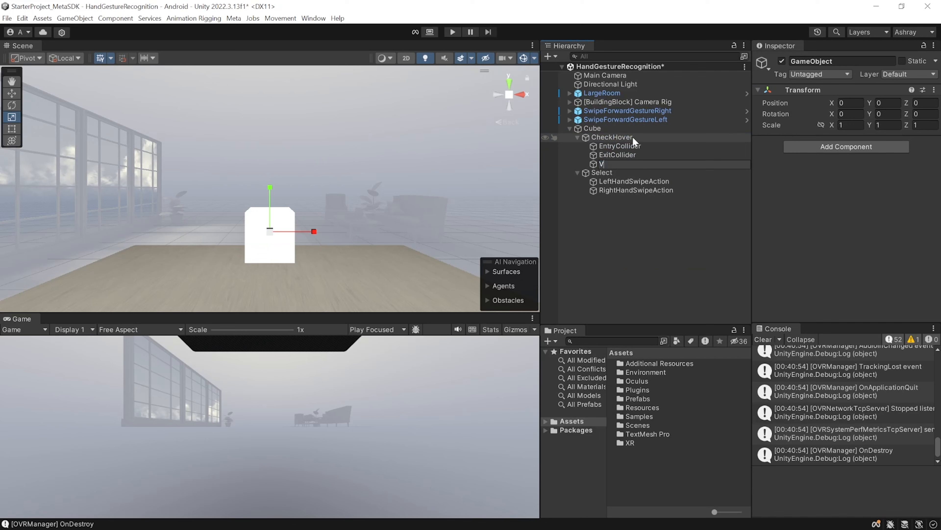
type("isual")
key("Return")
Add a Look At Target component to Visual, with Visual as To Rotate and the camera rig's CenterEyeAnchor as Target
left_click(846, 146)
type("look")
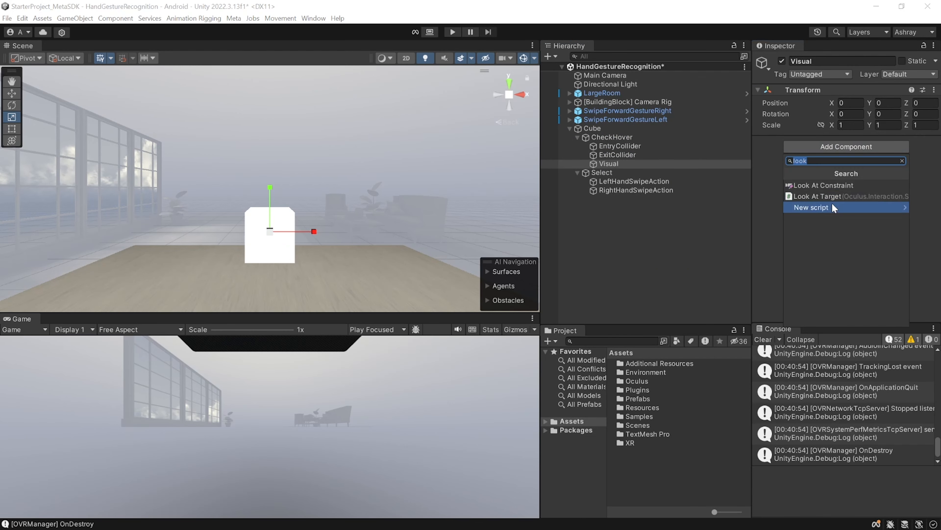
left_click(832, 195)
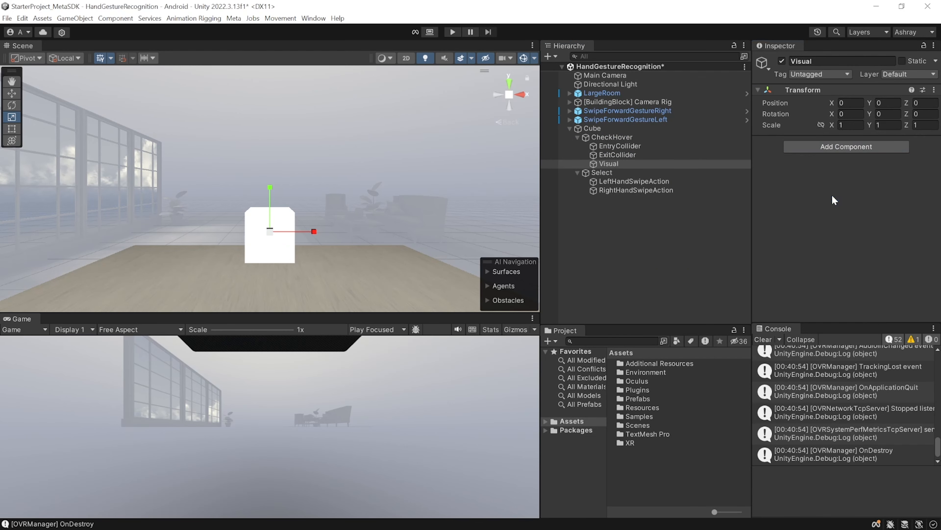
left_click_drag(607, 164, 866, 168)
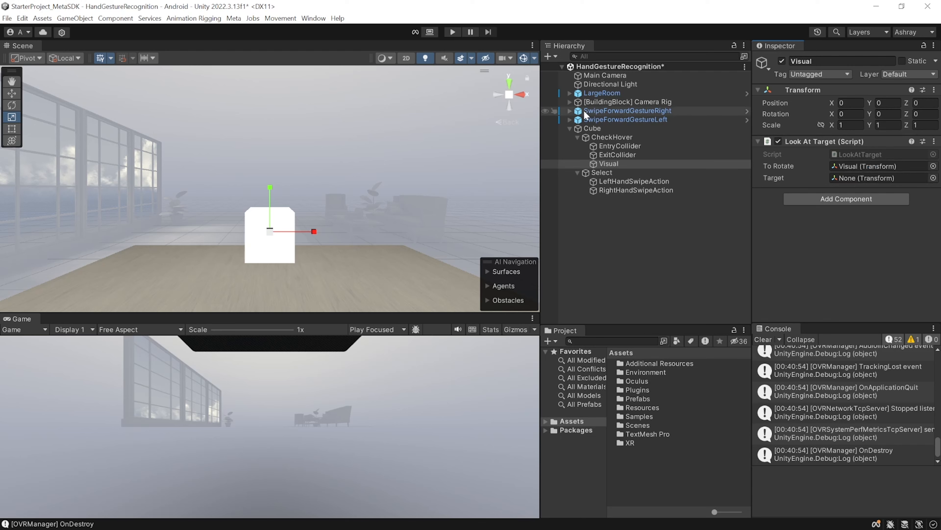
left_click(570, 102)
left_click_drag(623, 128, 882, 178)
left_click(570, 102)
Create a Quad under Visual and assign it the RoundedBoxUnlitZTestAlways material
right_click(602, 164)
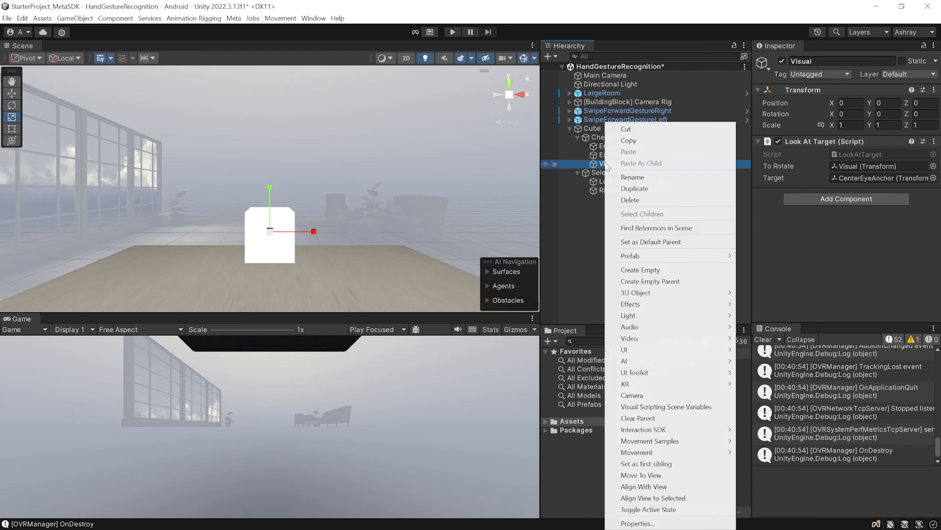
mouse_move(691, 292)
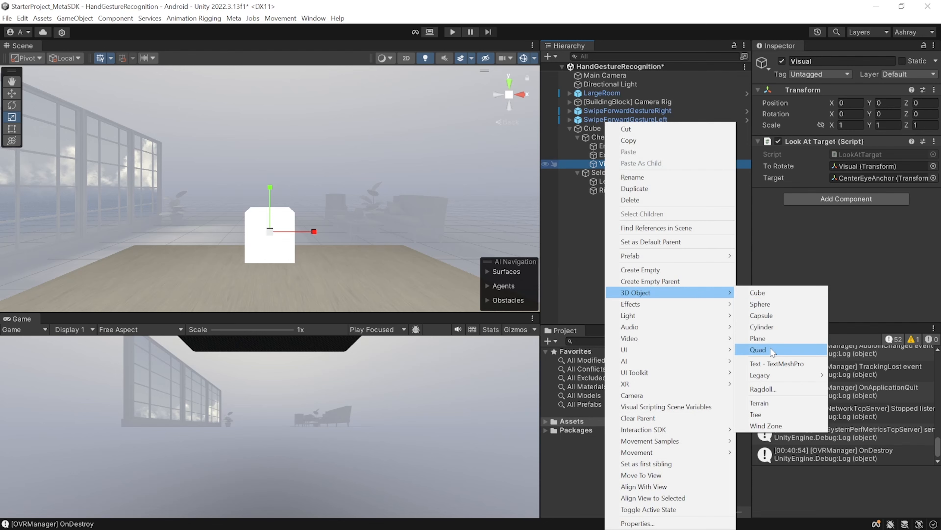
left_click(769, 350)
left_click(849, 197)
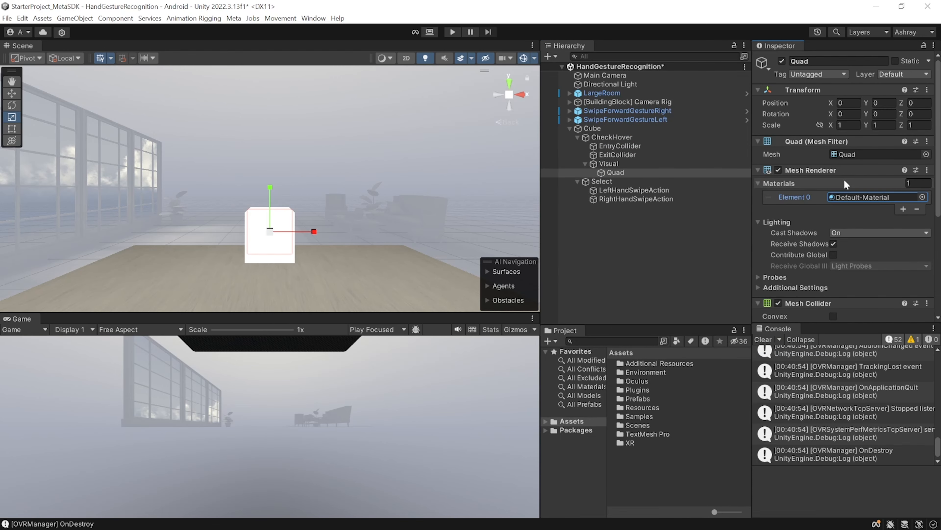
left_click(923, 197)
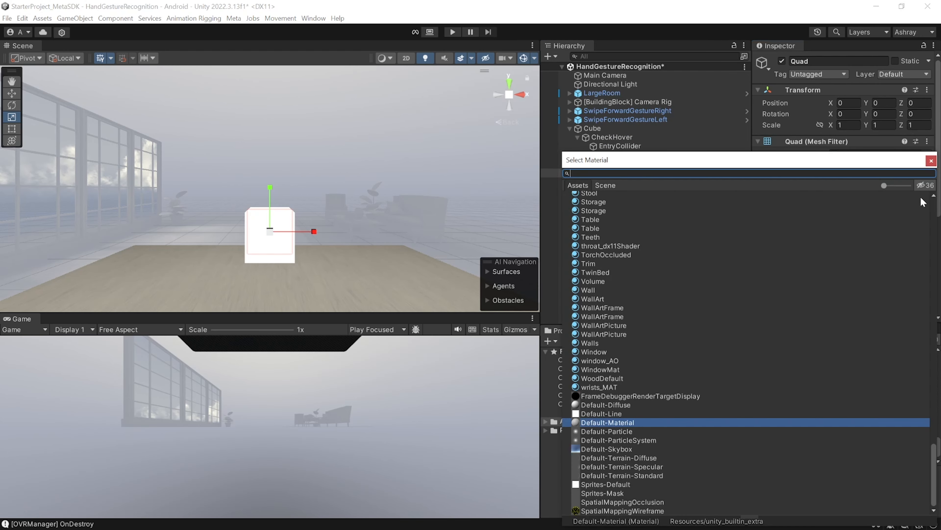
type("roun")
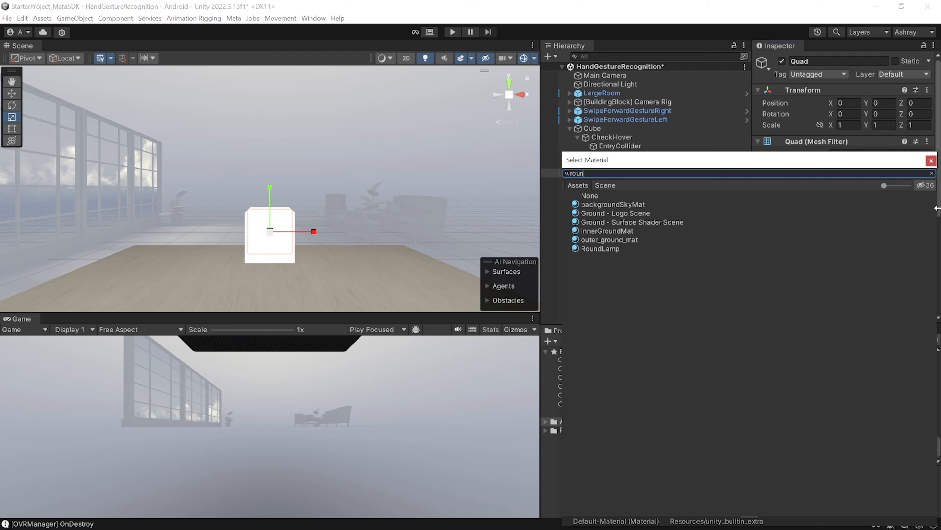
left_click(919, 183)
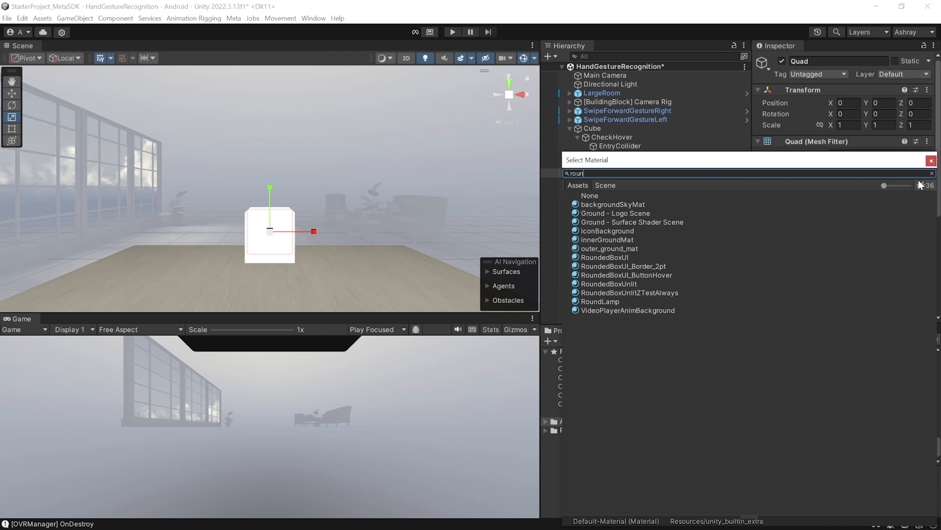
double_click(640, 292)
Replace the Quad's Mesh Collider with Material Property Block Editor and Rounded Box Properties components
scroll(851, 201, "down", 5)
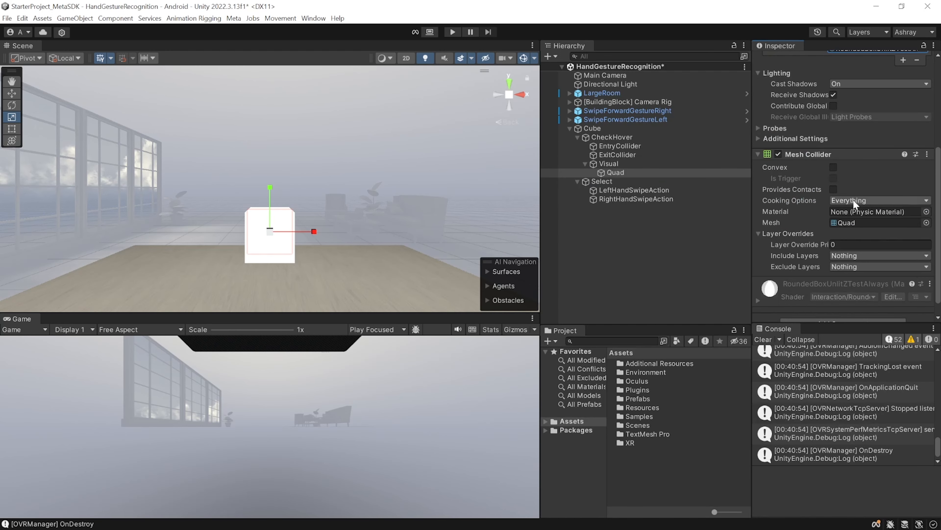
left_click(929, 155)
left_click(862, 179)
left_click(843, 308)
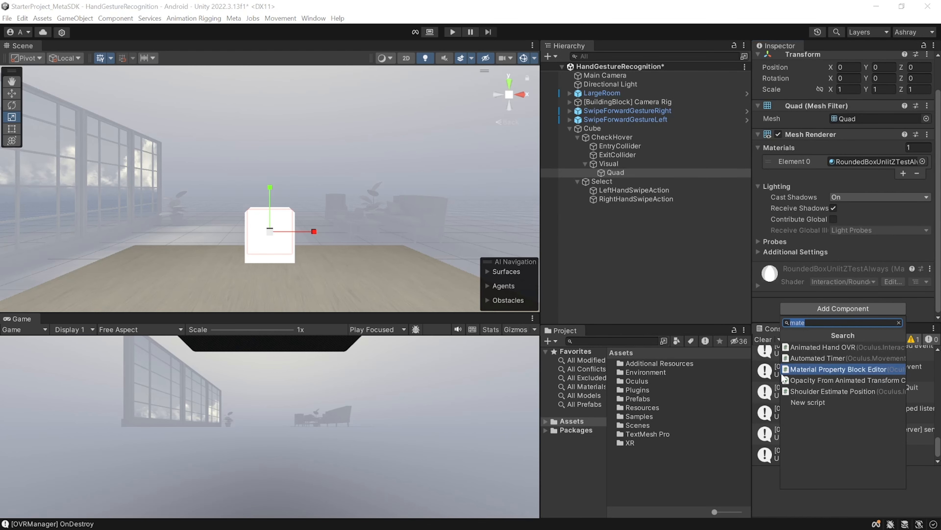
left_click(858, 370)
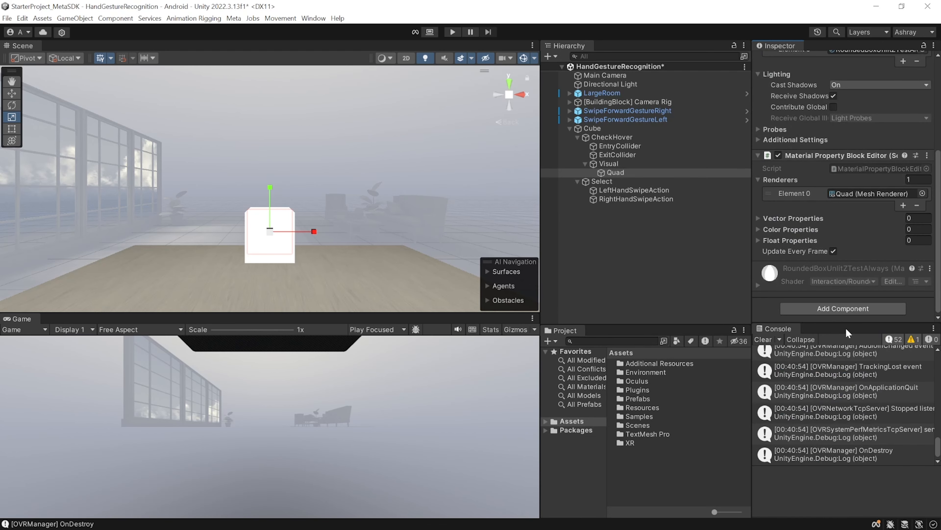
left_click(843, 309)
left_click(824, 382)
Set both the width and height in the Quad's Rounded Box Properties to 1.8
scroll(861, 195, "down", 3)
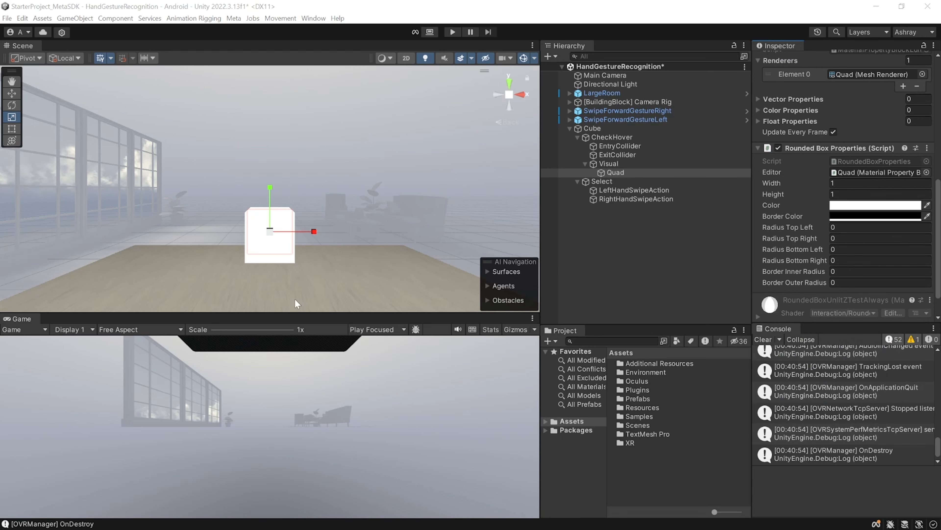
left_click(852, 182)
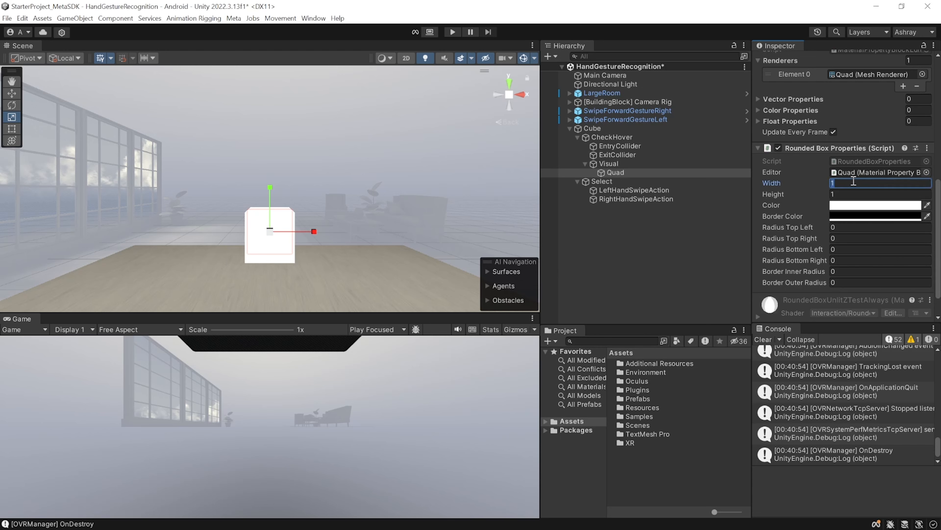
type("1.8")
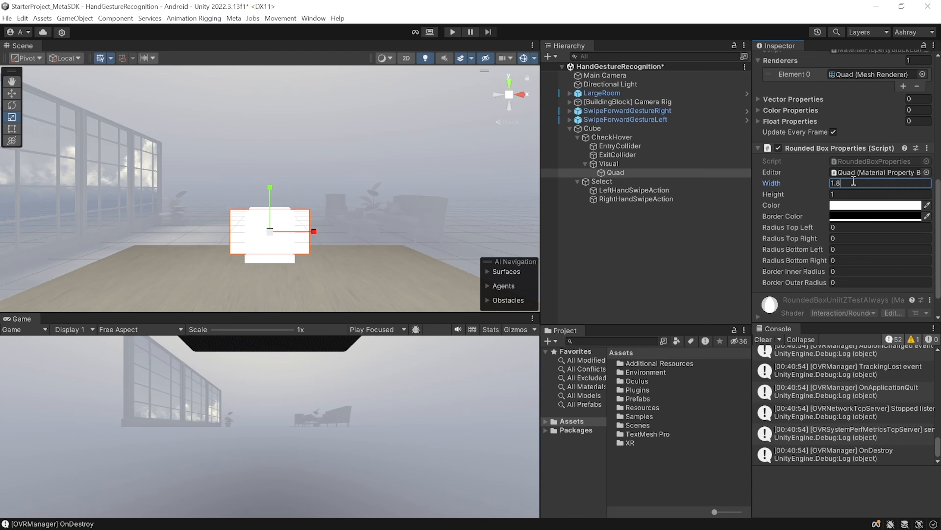
left_click(843, 193)
type("1.8")
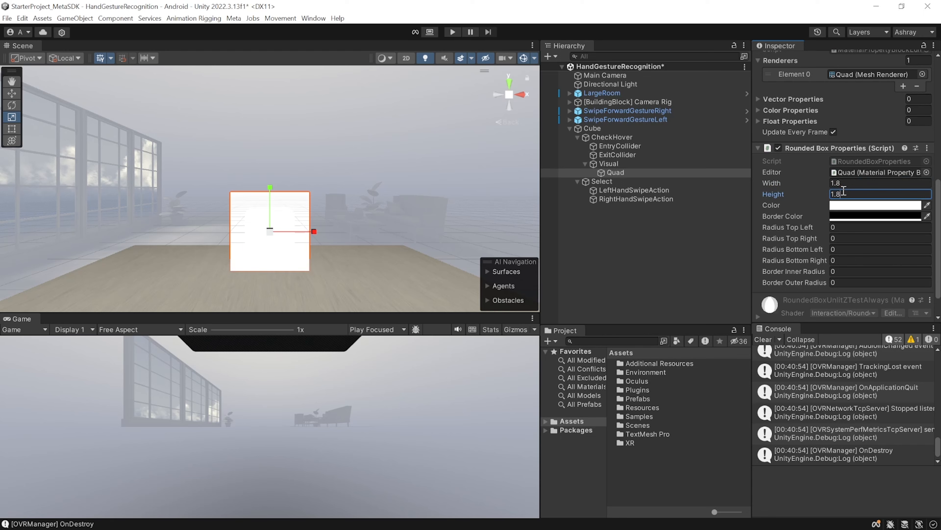
Set the rounded box color to black with alpha 0, and its border color to semi-transparent white
left_click(853, 205)
left_click_drag(865, 299, 842, 322)
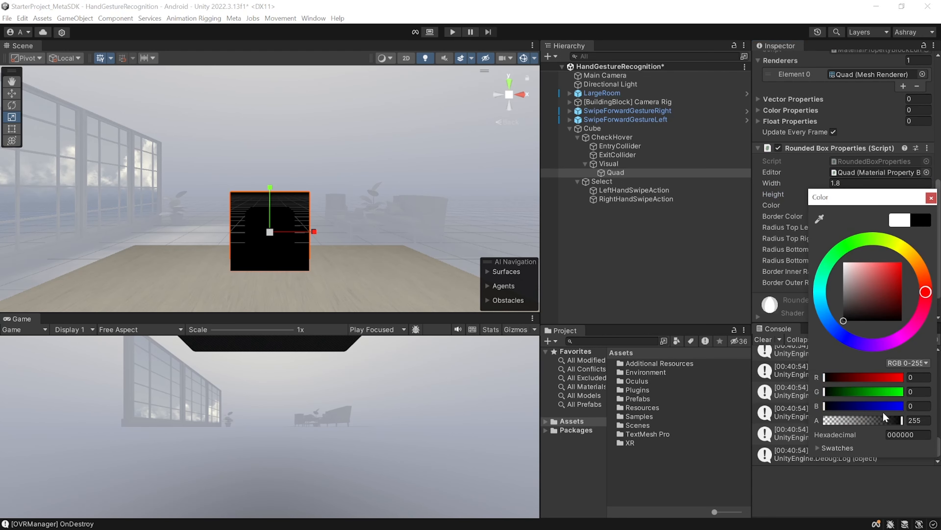
left_click_drag(899, 423, 813, 417)
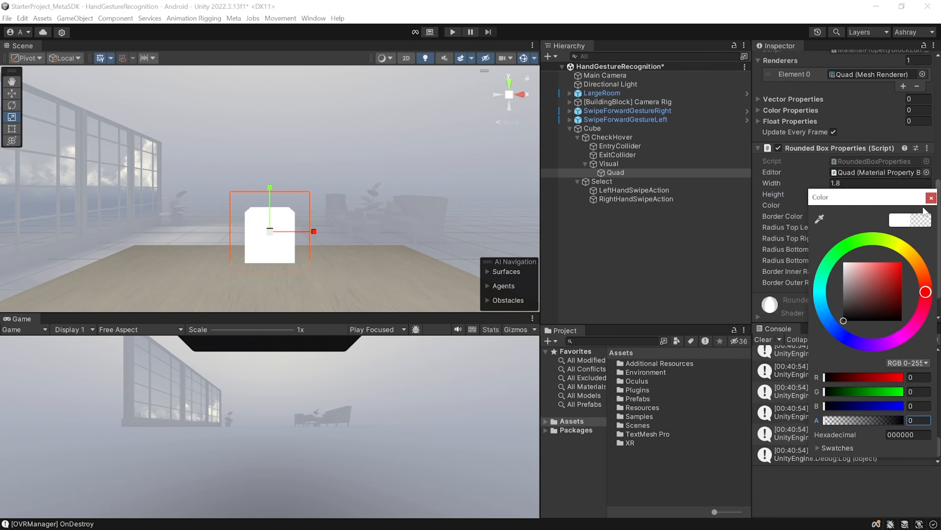
left_click(930, 198)
left_click(873, 215)
left_click_drag(854, 311, 844, 271)
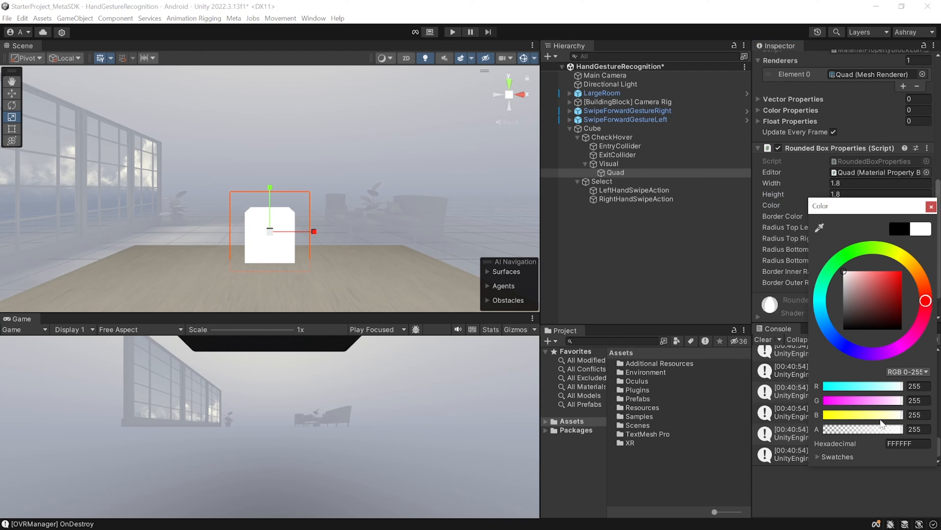
left_click_drag(899, 431, 859, 433)
left_click(931, 206)
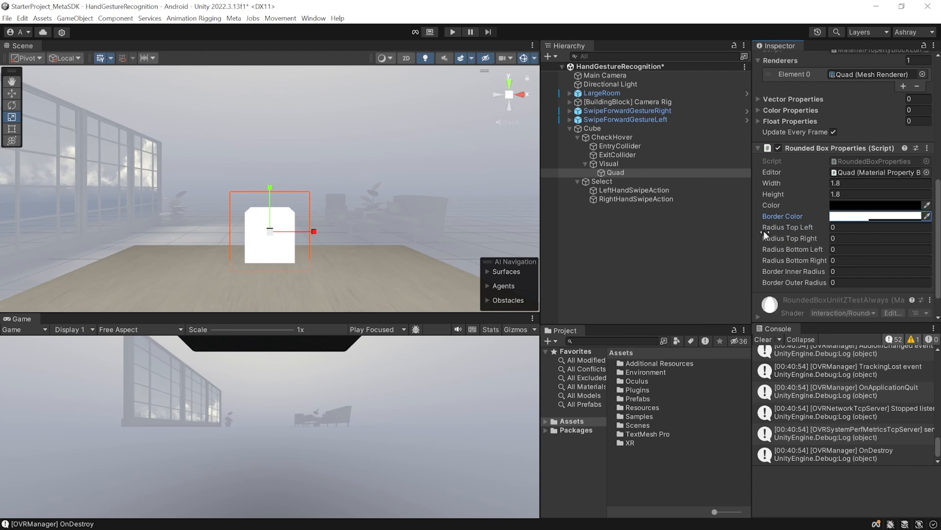
Set the rounded box's four corner radii to 0.05 and Border Inner Radius to 0.15, and disable the Quad's Mesh Renderer
left_click(870, 273)
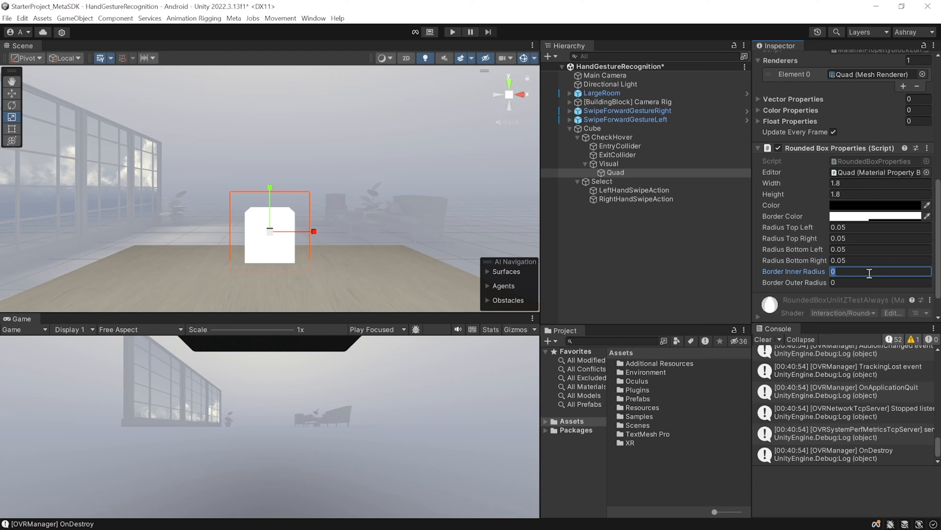
type("0.15")
scroll(840, 297, "up", 10)
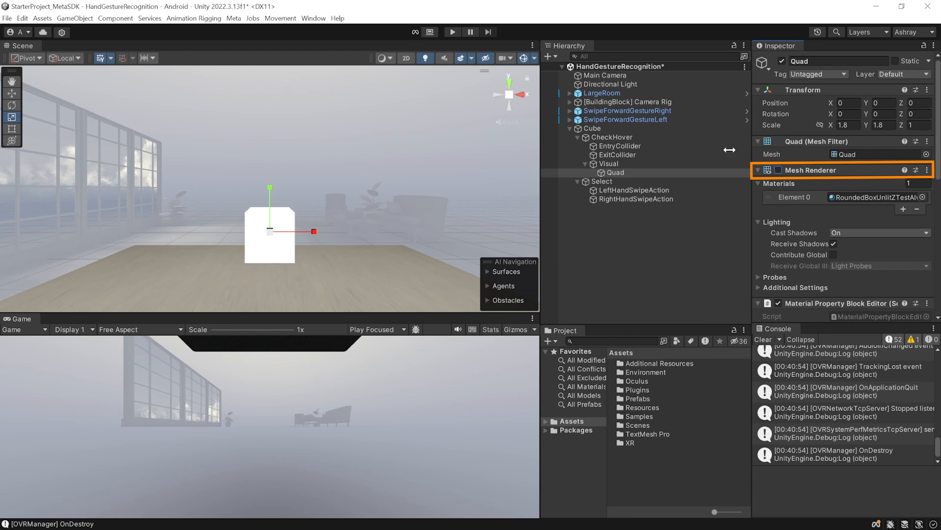
Add an Active State Unity Event Wrapper component to CheckHover
left_click(611, 137)
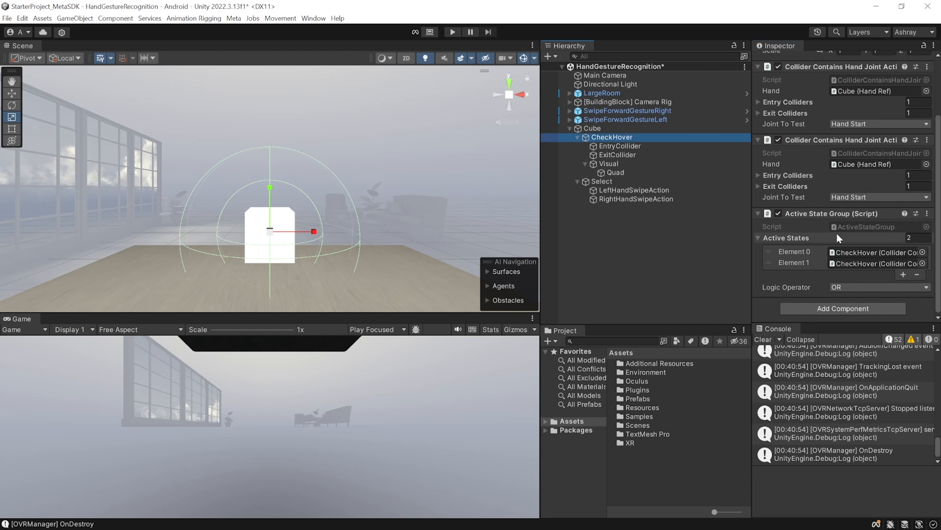
left_click(849, 309)
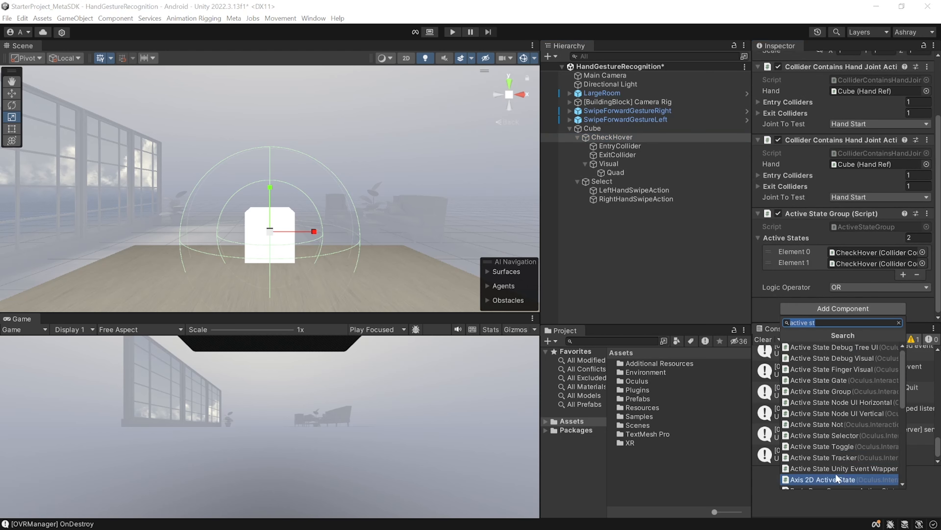
left_click(845, 471)
scroll(904, 210, "down", 3)
scroll(904, 211, "down", 3)
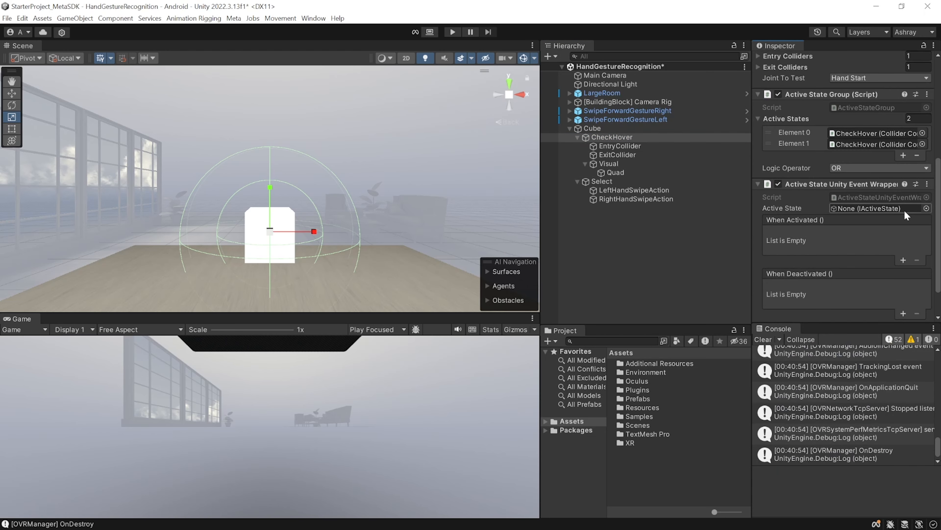
Assign CheckHover's Active State Group as the event wrapper's Active State, and make When Activated enable the Quad's Mesh Renderer
left_click_drag(818, 61, 859, 180)
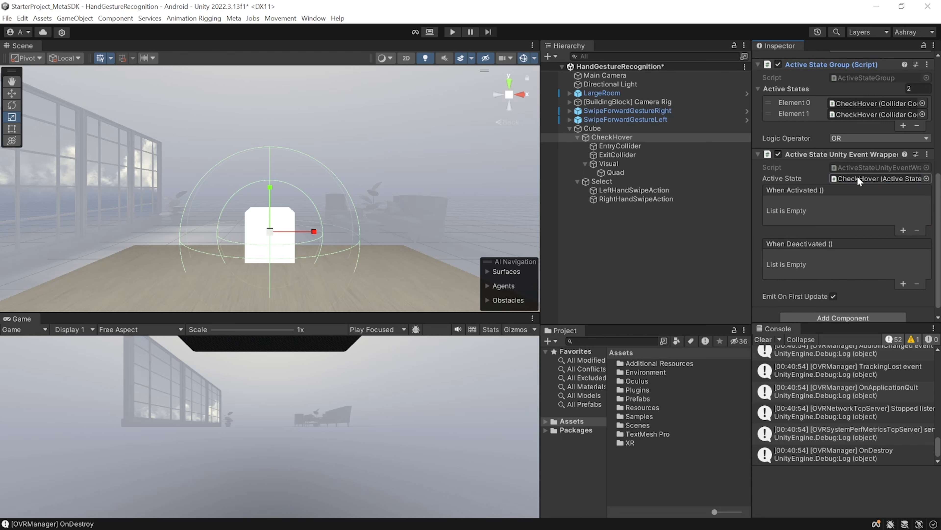
left_click(903, 231)
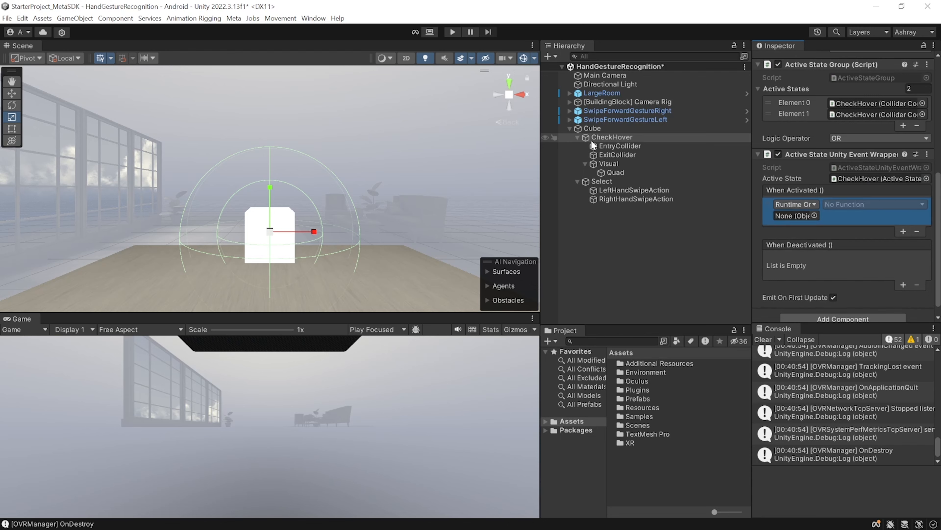
left_click_drag(616, 173, 795, 216)
left_click(857, 205)
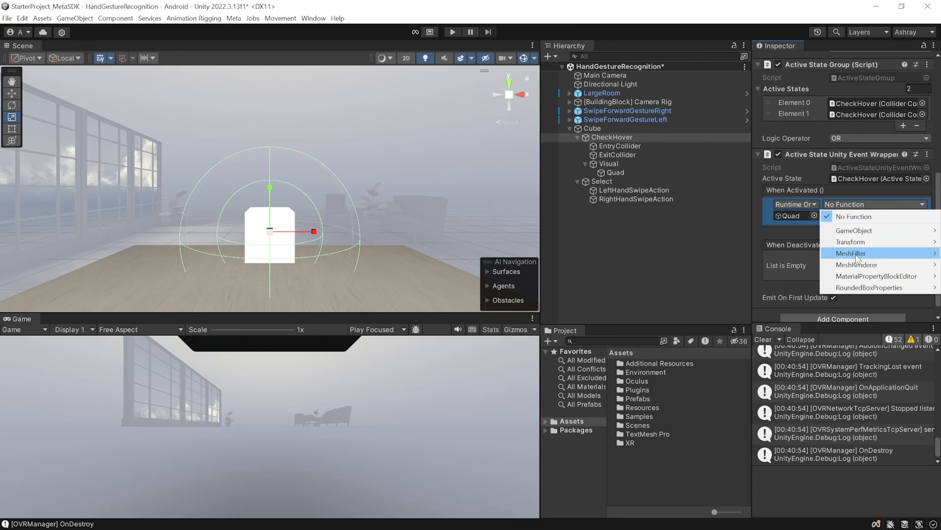
mouse_move(869, 264)
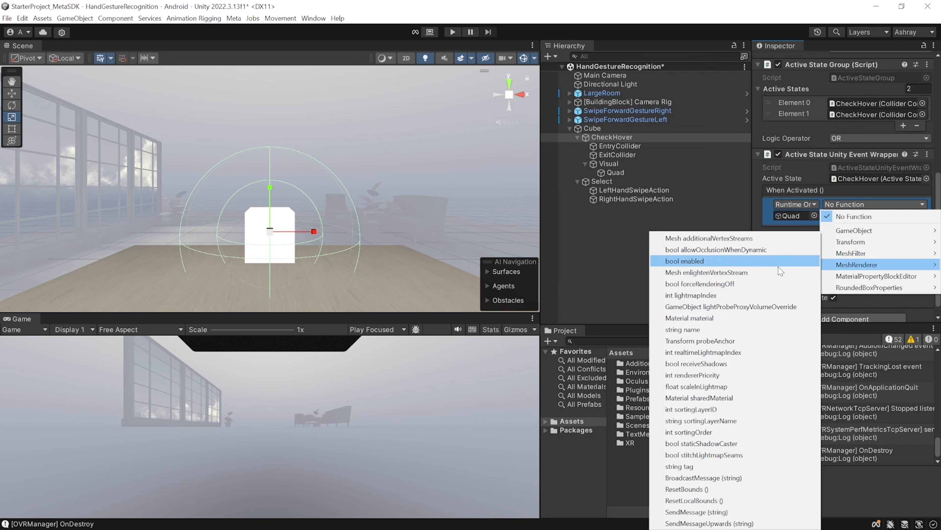
left_click(684, 260)
left_click(827, 216)
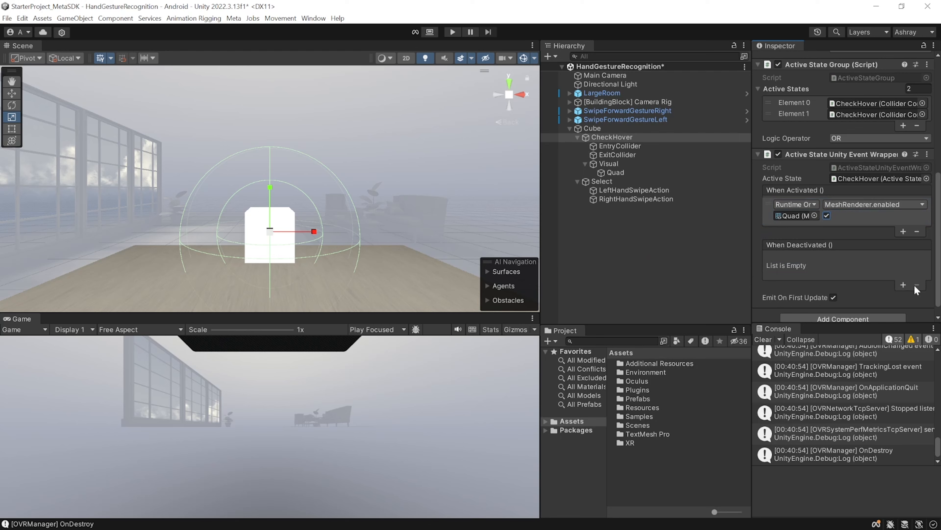
Make the wrapper's When Deactivated event disable the Quad's Mesh Renderer, and play-test the saved scene
left_click(904, 284)
left_click_drag(615, 173, 792, 270)
left_click(862, 259)
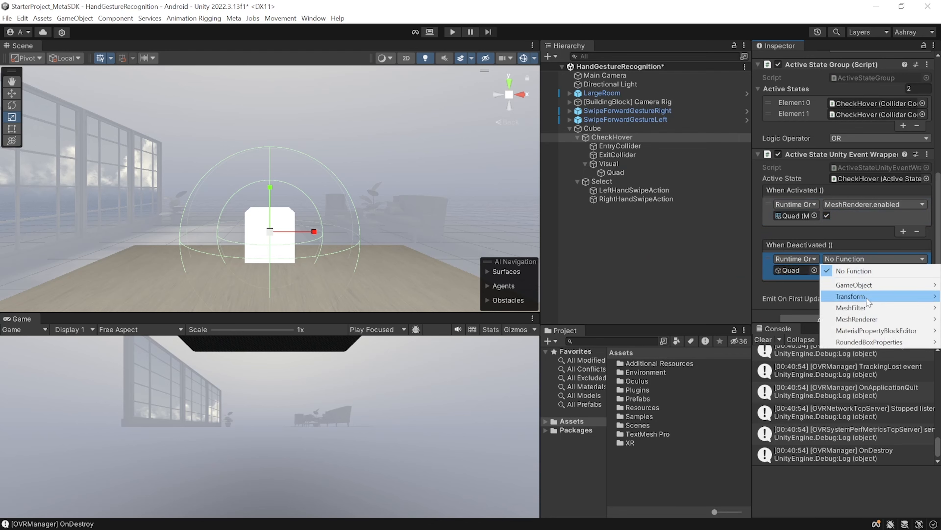
mouse_move(863, 321)
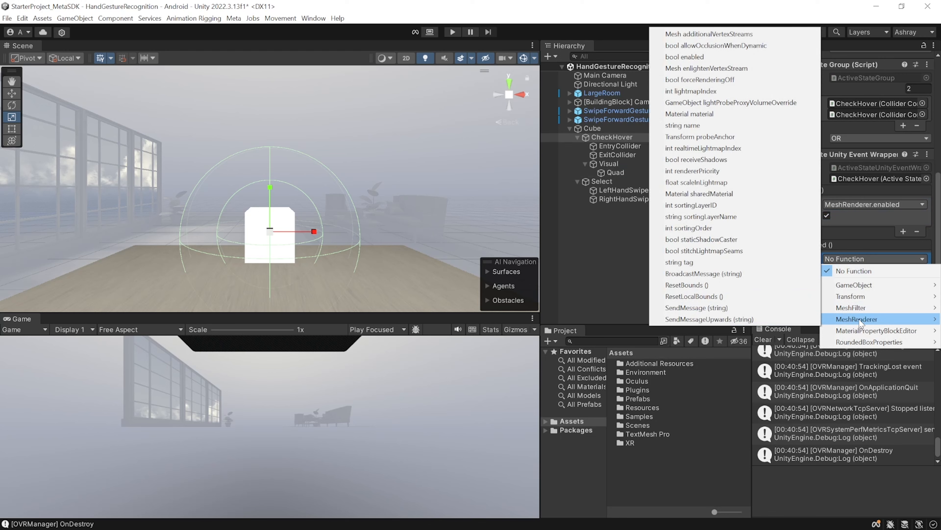
left_click(693, 58)
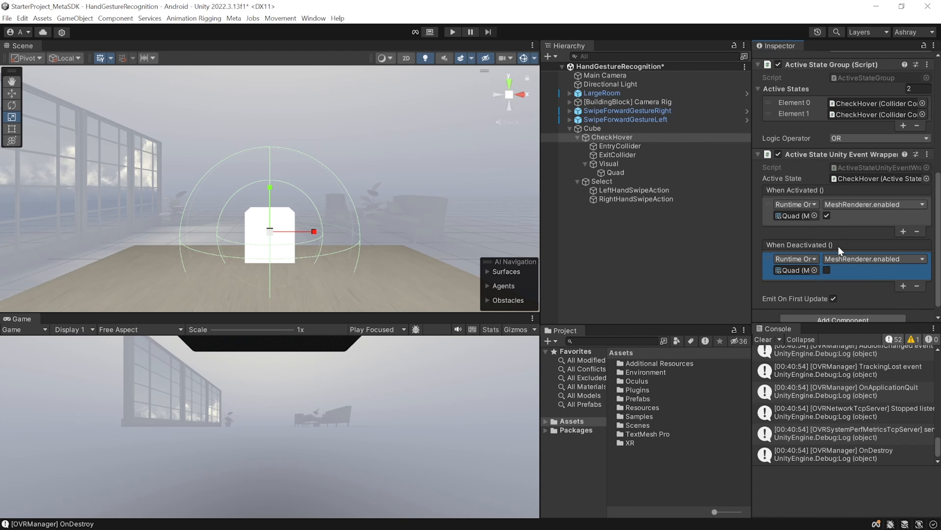
key("ctrl+s")
left_click(453, 32)
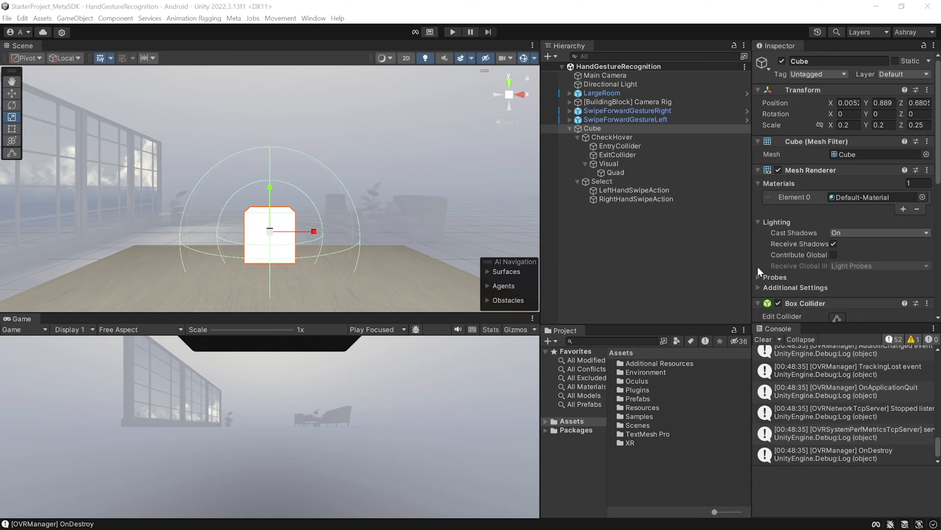
Duplicate SwipeForwardGestureRight and rename the copy SwipebackwardGestureRight
left_click(614, 110)
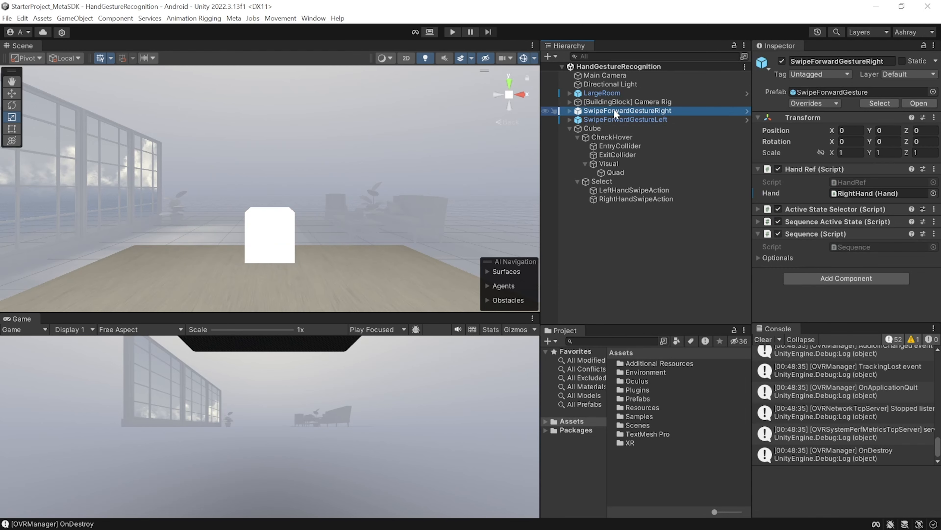
key("ctrl+d")
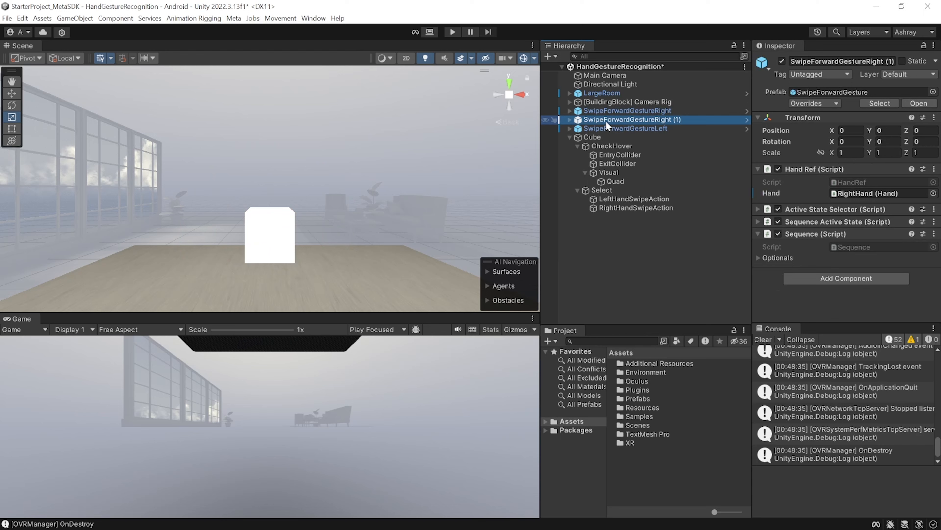
left_click(605, 120)
left_click_drag(605, 121, 631, 120)
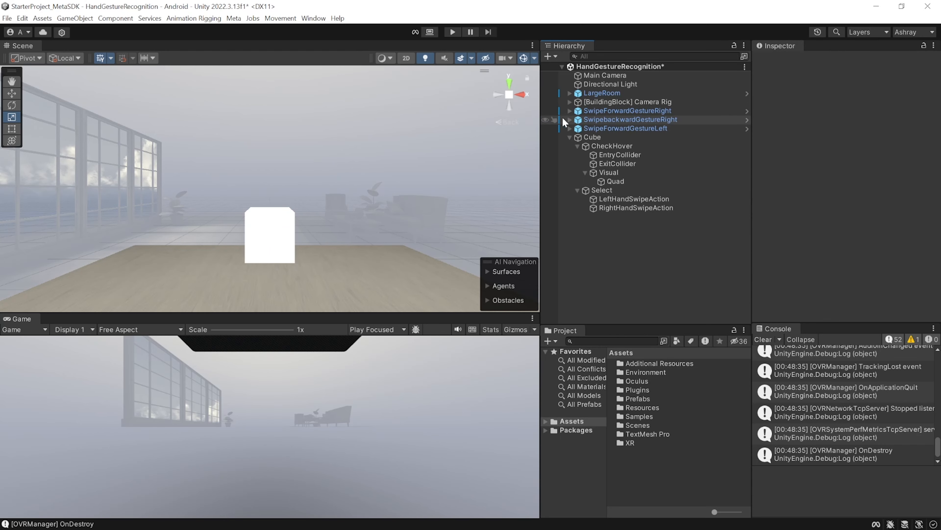
Under SwipebackwardGestureRight's HandSwiping, set the Hand Axis of HandMoving to Palm Backward and of WristRotating to Extension
left_click(570, 120)
left_click(577, 146)
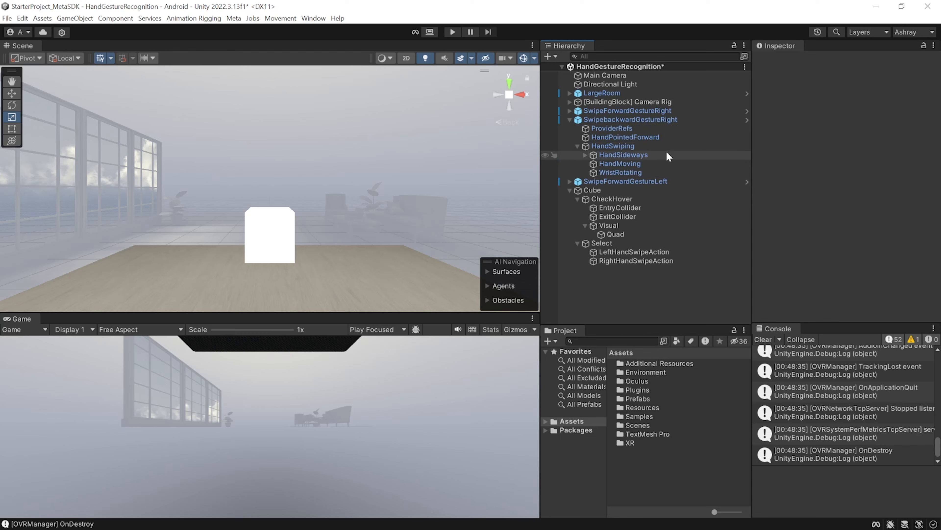
left_click(614, 163)
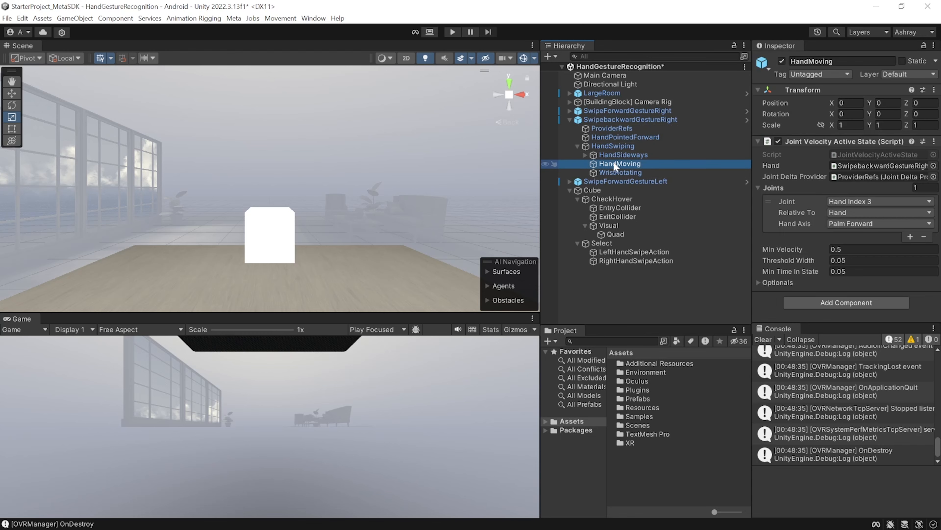
left_click(848, 223)
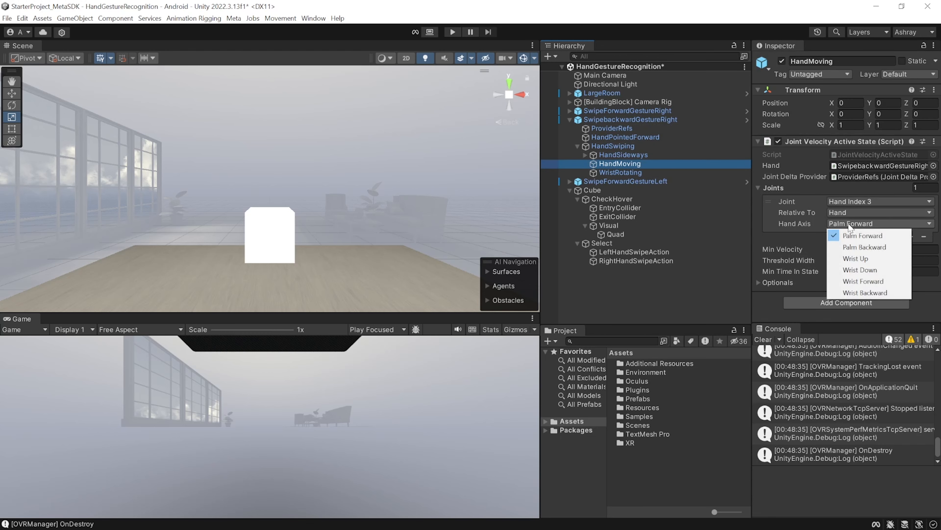
left_click(859, 248)
left_click(629, 172)
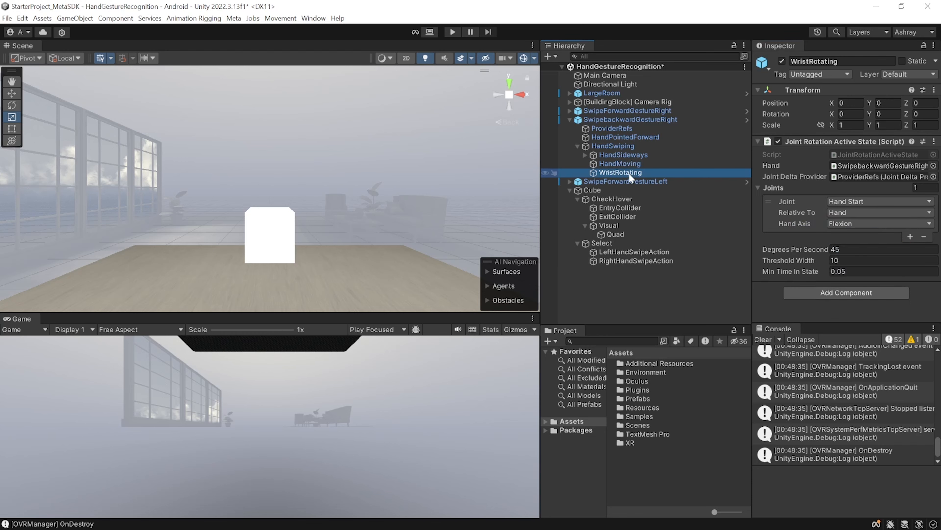
left_click(854, 222)
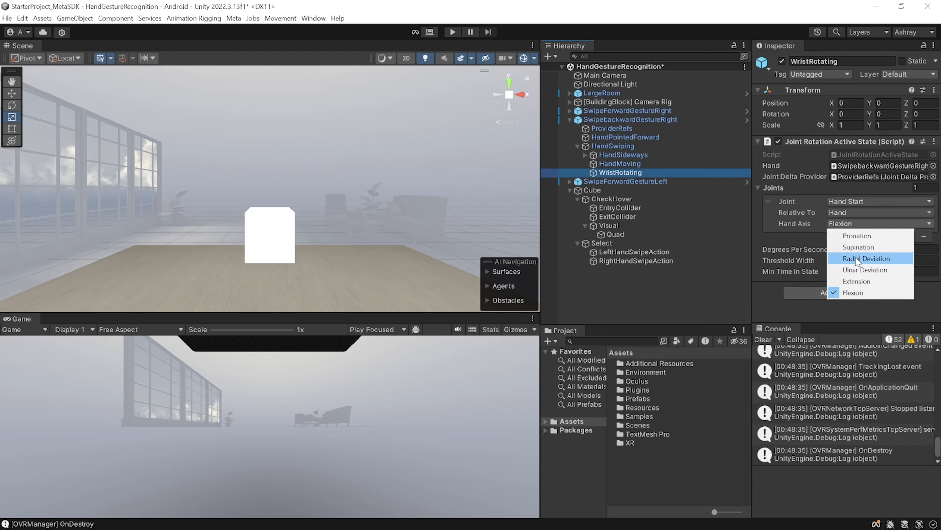
left_click(862, 280)
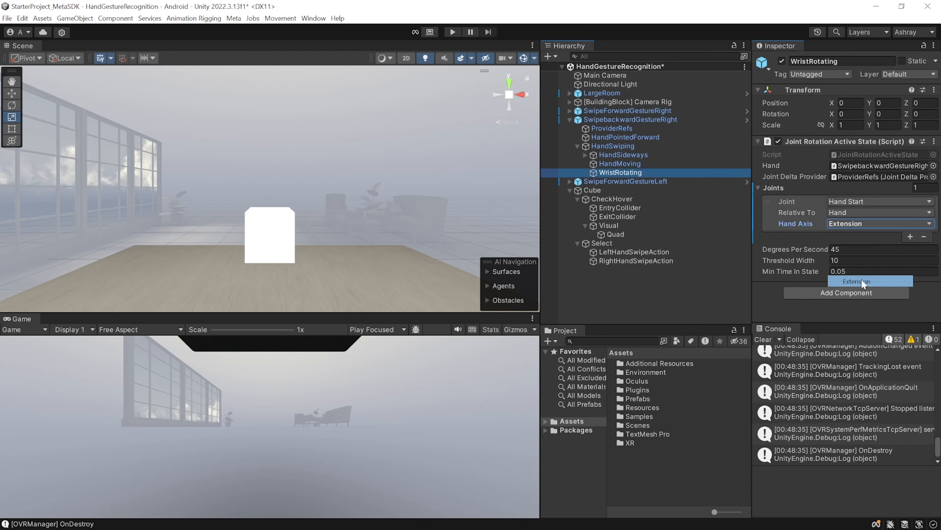
Deactivate the SwipeForwardGestureRight object in the scene
left_click(638, 112)
left_click(782, 61)
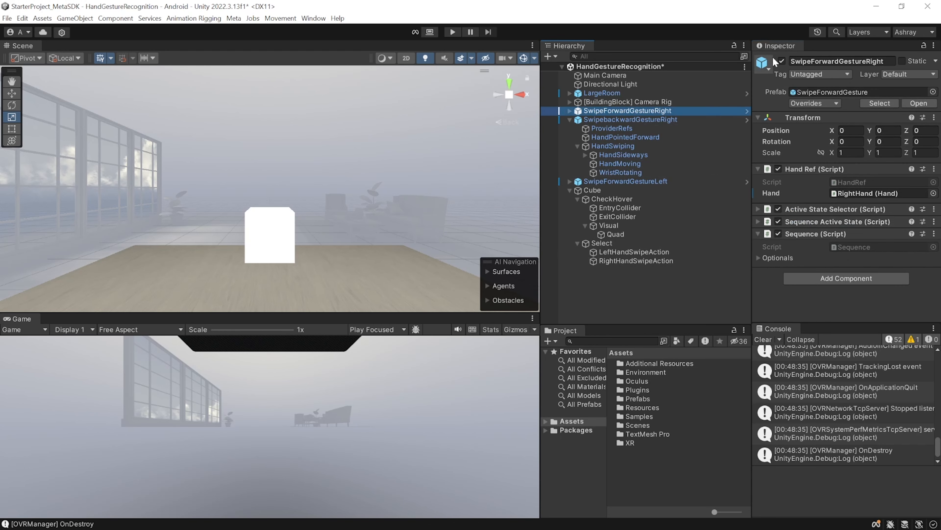
Replace Element 1 of RightHandSwipeAction's active states with SwipebackwardGestureRight's Sequence, and play-test the scene
left_click(636, 261)
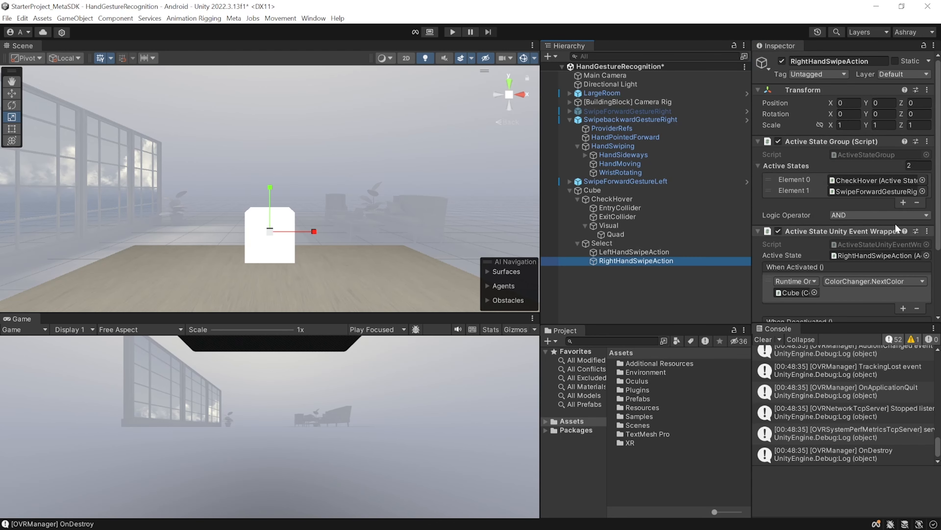
left_click(892, 194)
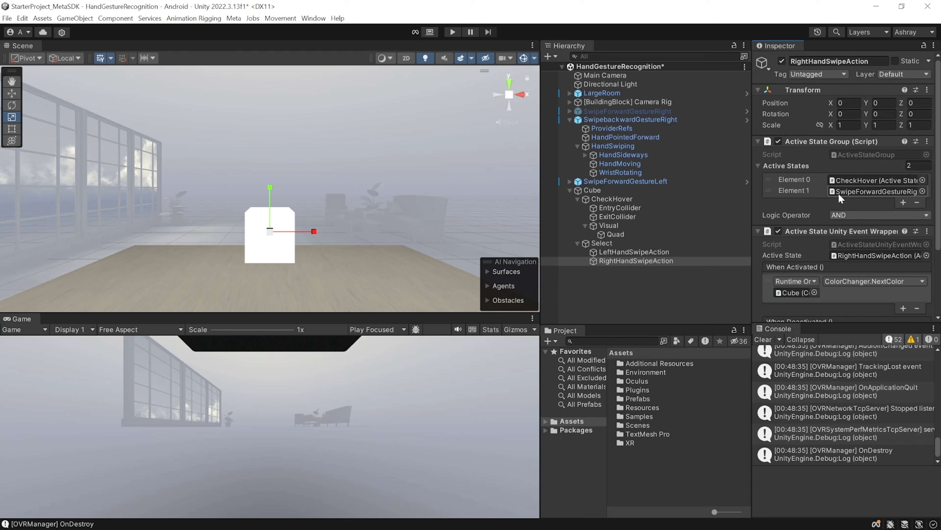
left_click_drag(650, 118, 897, 190)
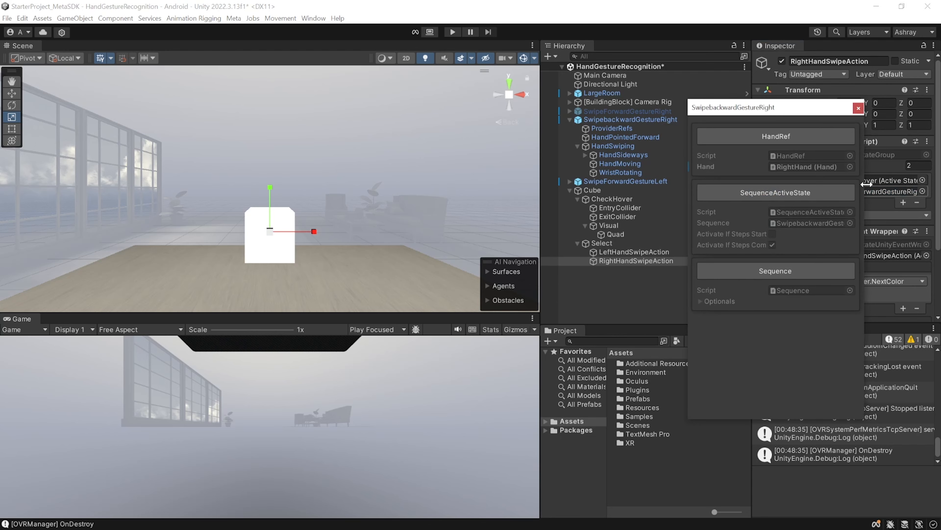
left_click(820, 267)
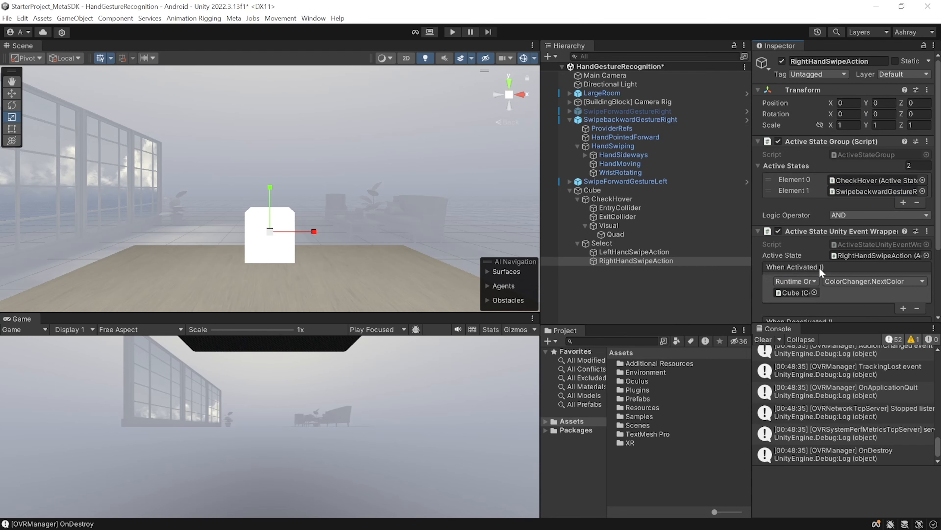
left_click(452, 32)
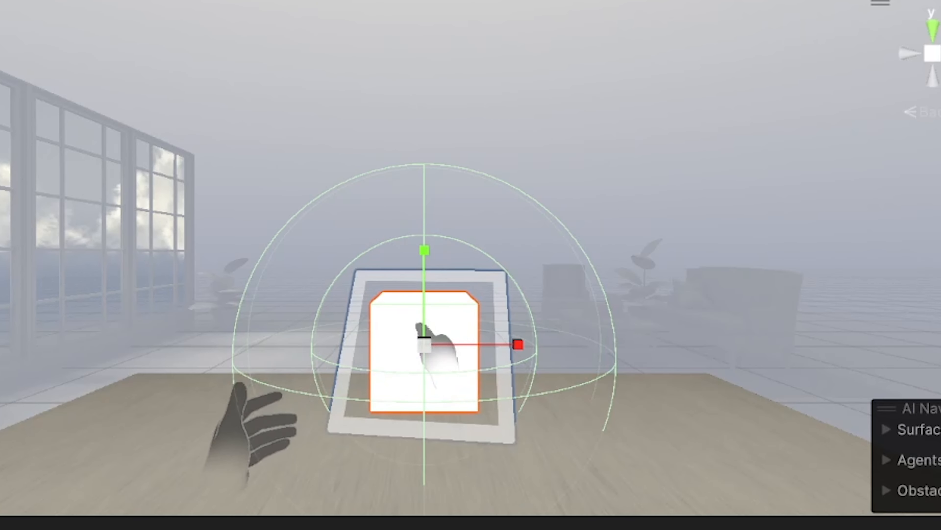